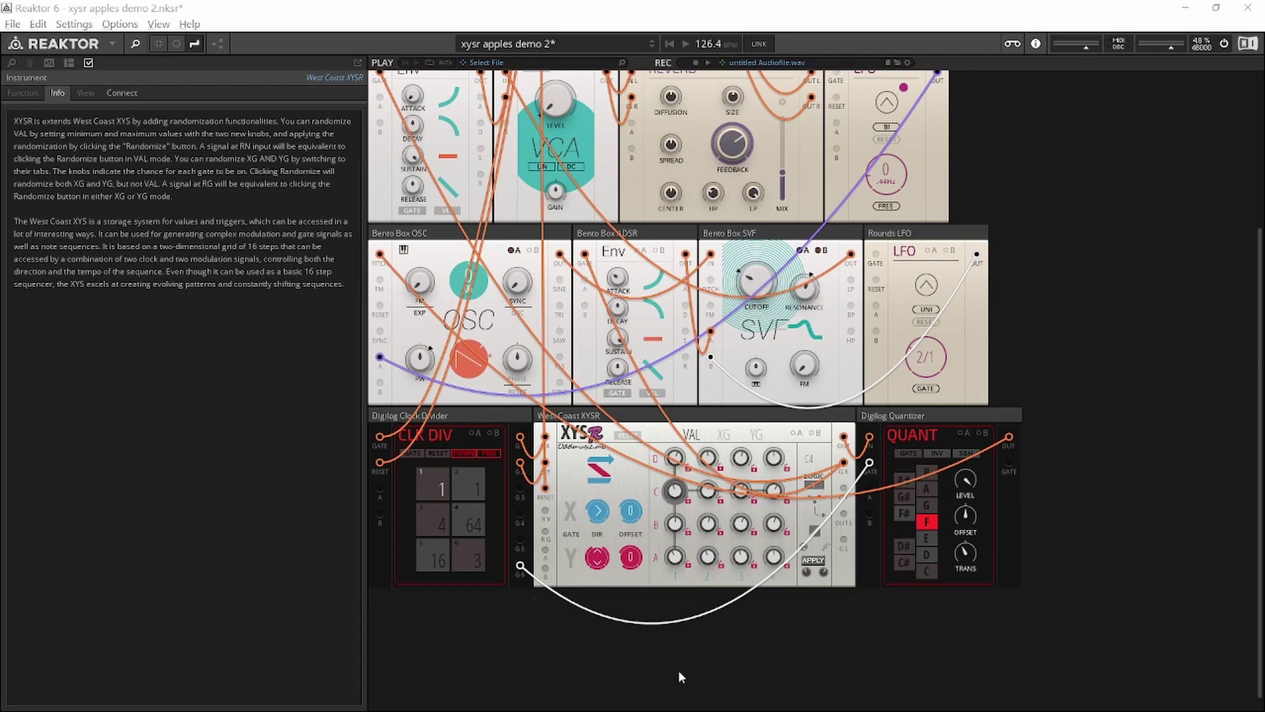
- Start playback and switch off all four XG gates in column 4 of the XYSR grid
{"action": "left_click", "coordinate": [763, 643]}
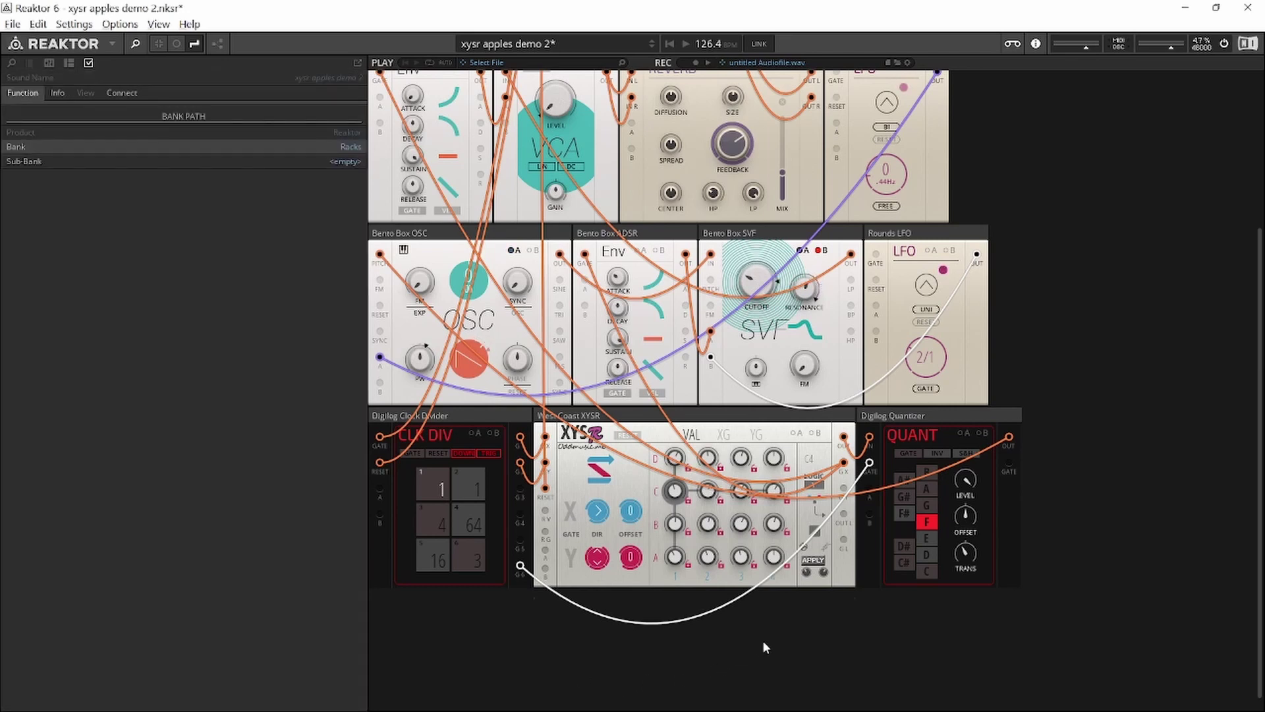
{"action": "key", "text": "space"}
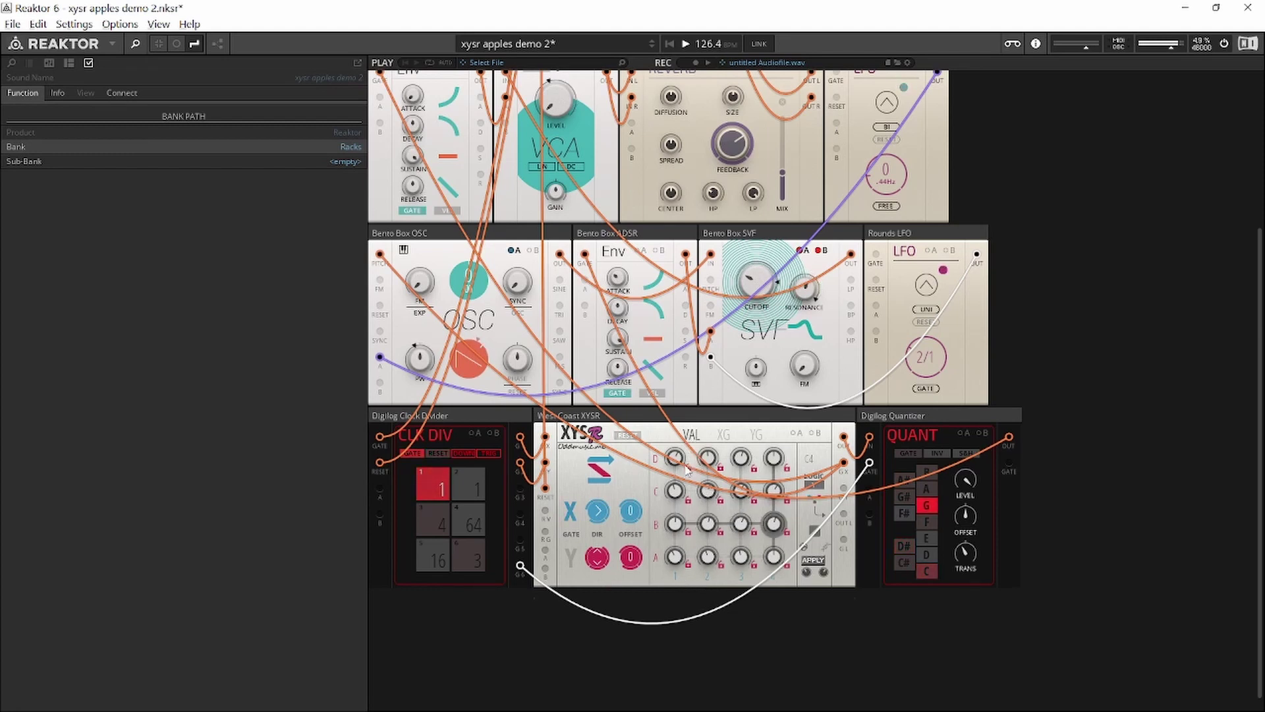
{"action": "left_click", "coordinate": [725, 436]}
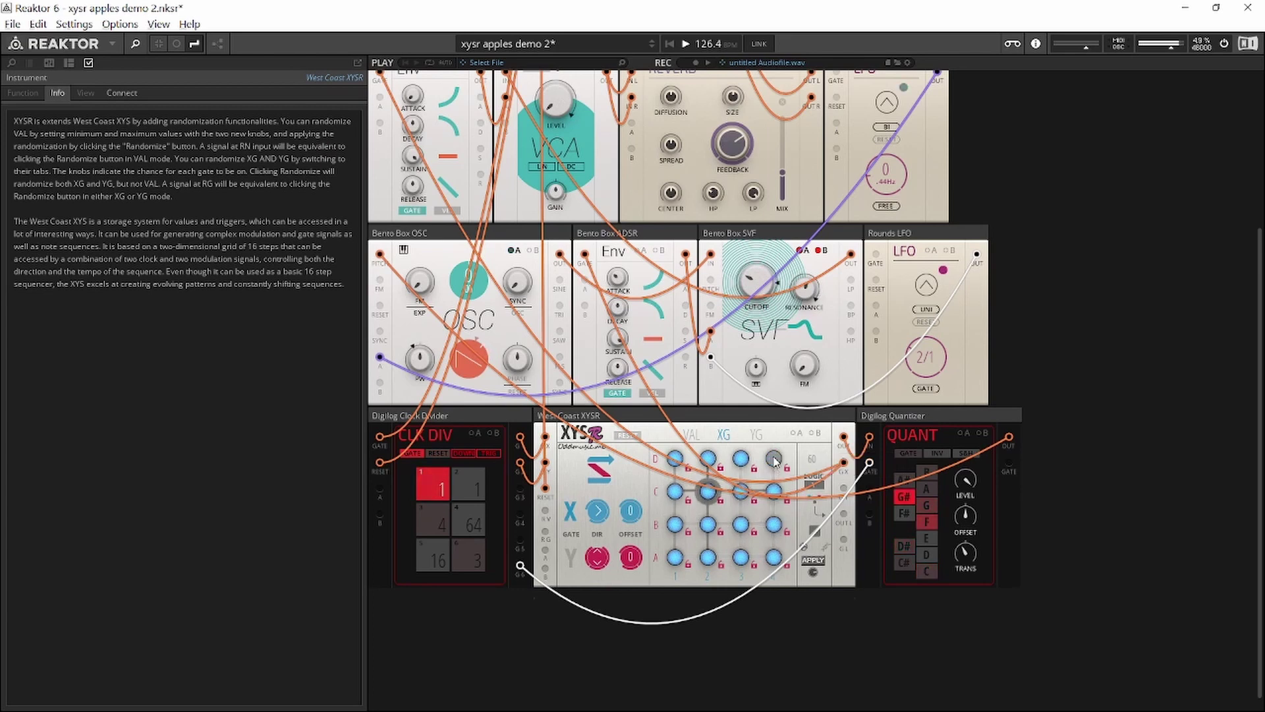
{"action": "left_click", "coordinate": [774, 492]}
{"action": "left_click", "coordinate": [774, 525]}
{"action": "left_click", "coordinate": [775, 558]}
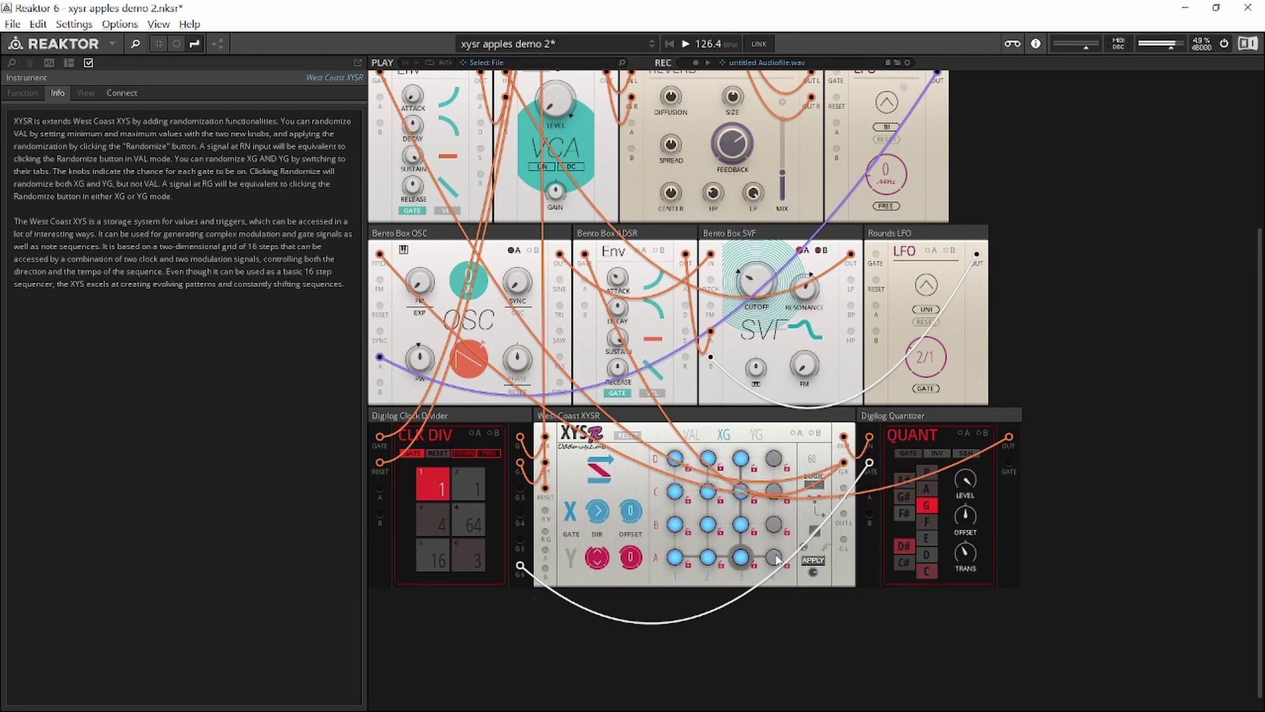
- Switch the four XG gates in column 4 of the XYSR grid back on
{"action": "left_click", "coordinate": [775, 558]}
{"action": "left_click", "coordinate": [774, 524]}
{"action": "left_click", "coordinate": [773, 492]}
{"action": "left_click", "coordinate": [774, 459]}
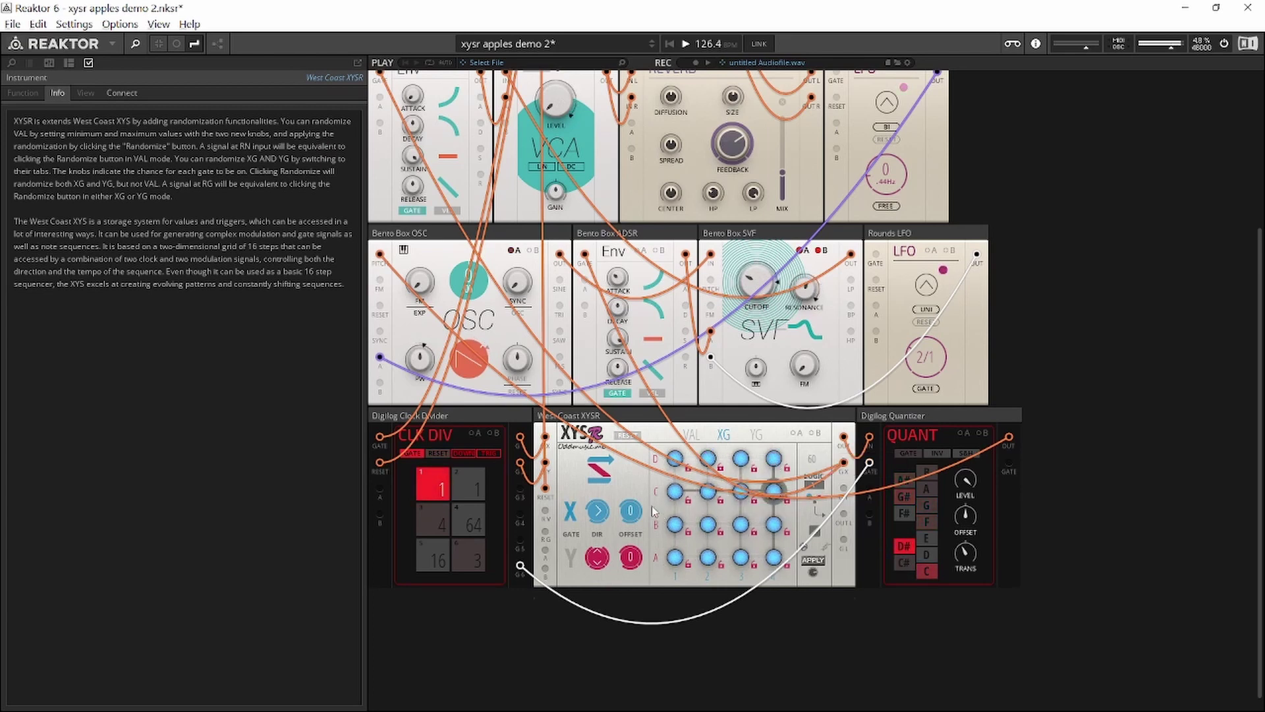
- Show the XYSR step values and cycle the X direction through backward and back-and-forth, returning it to forward
{"action": "left_click", "coordinate": [691, 434]}
{"action": "left_click", "coordinate": [598, 511]}
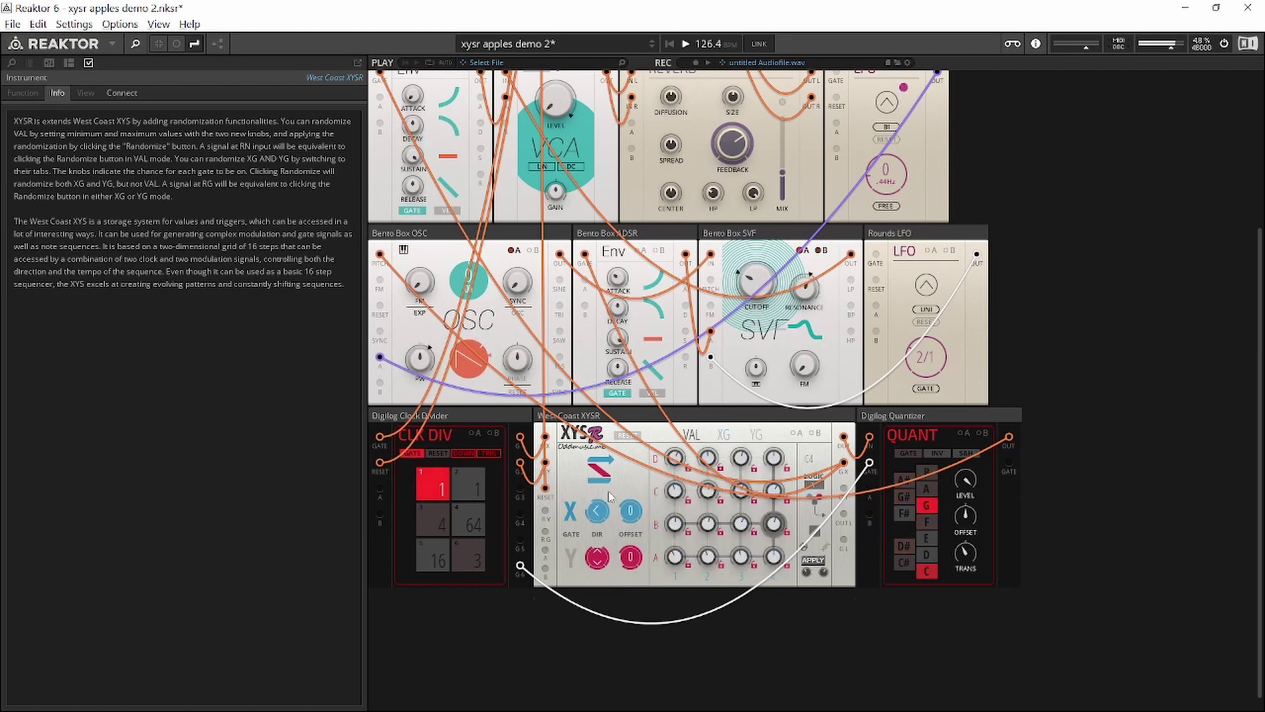
{"action": "left_click", "coordinate": [598, 511]}
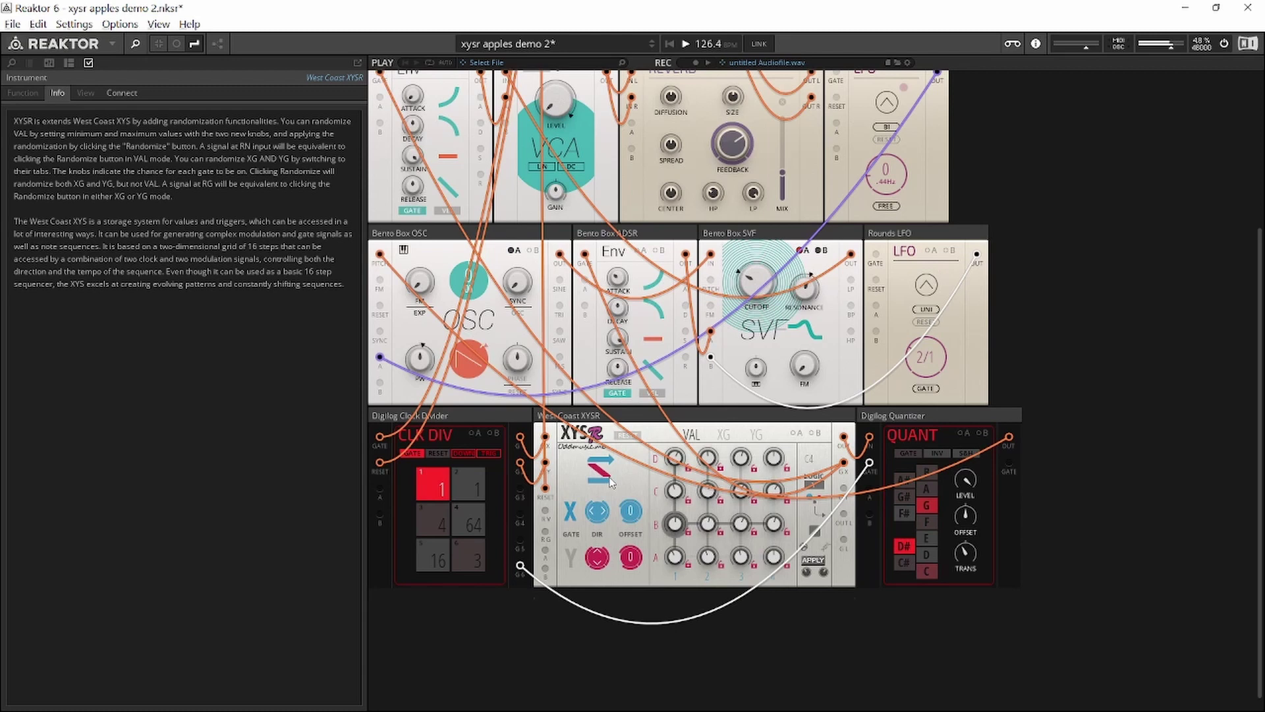
{"action": "left_click", "coordinate": [598, 521]}
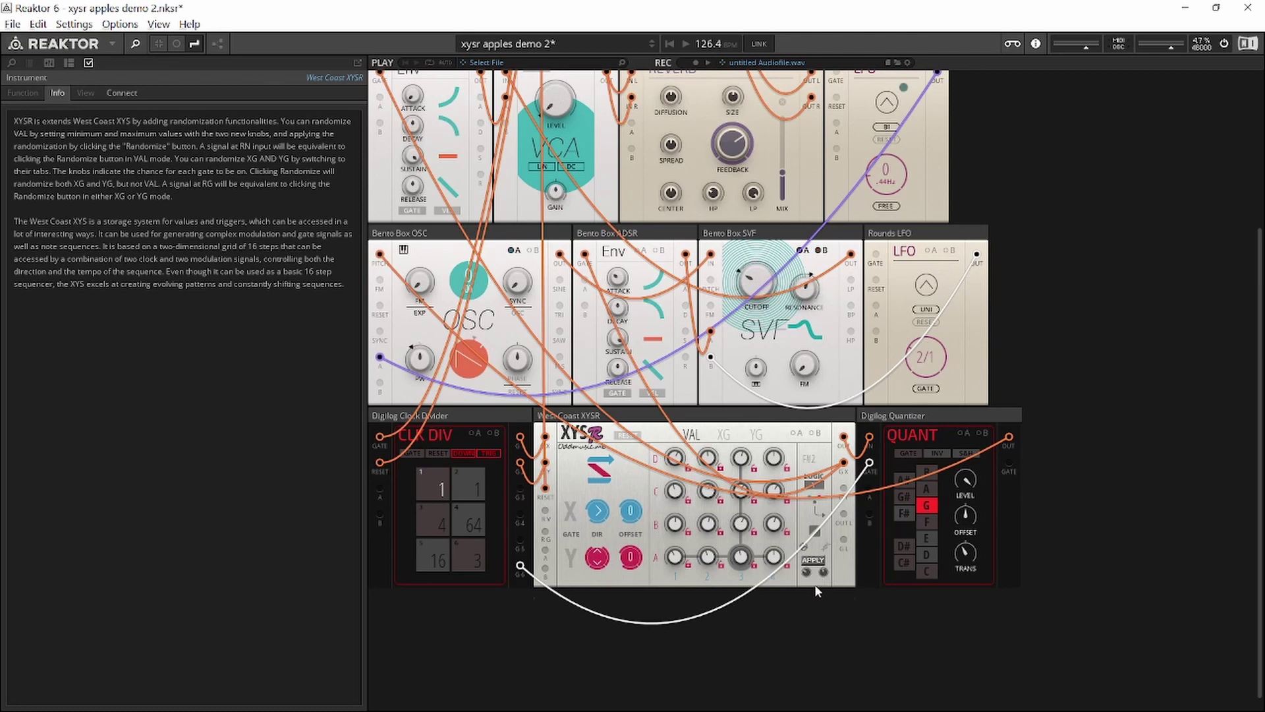
- Randomize the XYSR step values and adjust the minimum randomization value, controlling playback to hear the sequence
{"action": "left_click", "coordinate": [813, 562]}
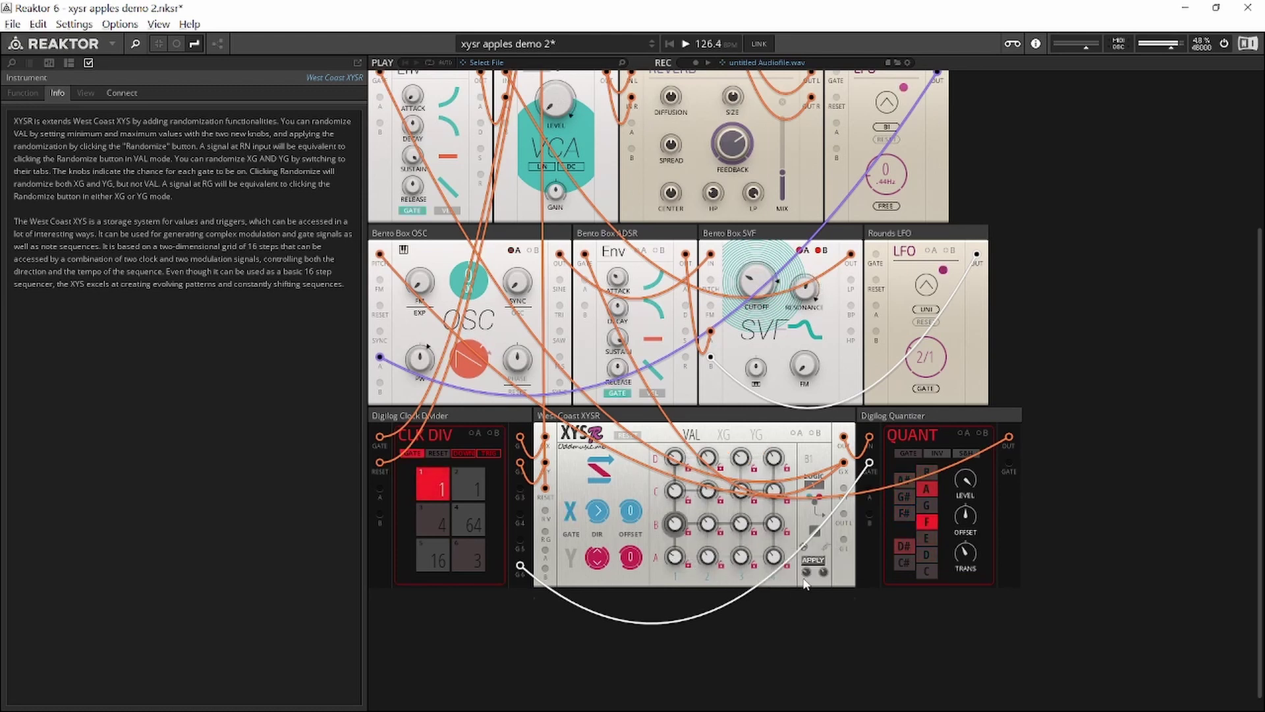
{"action": "key", "text": "space"}
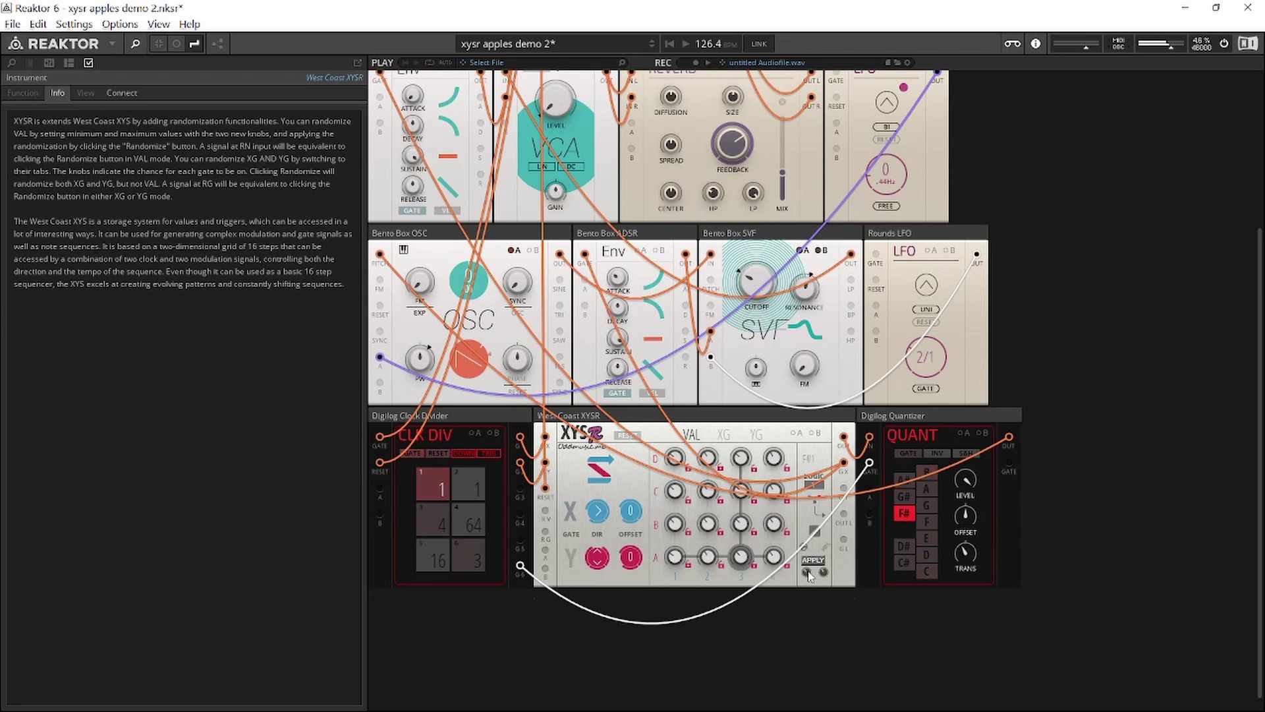
{"action": "left_click_drag", "start_coordinate": [808, 572], "coordinate": [807, 568]}
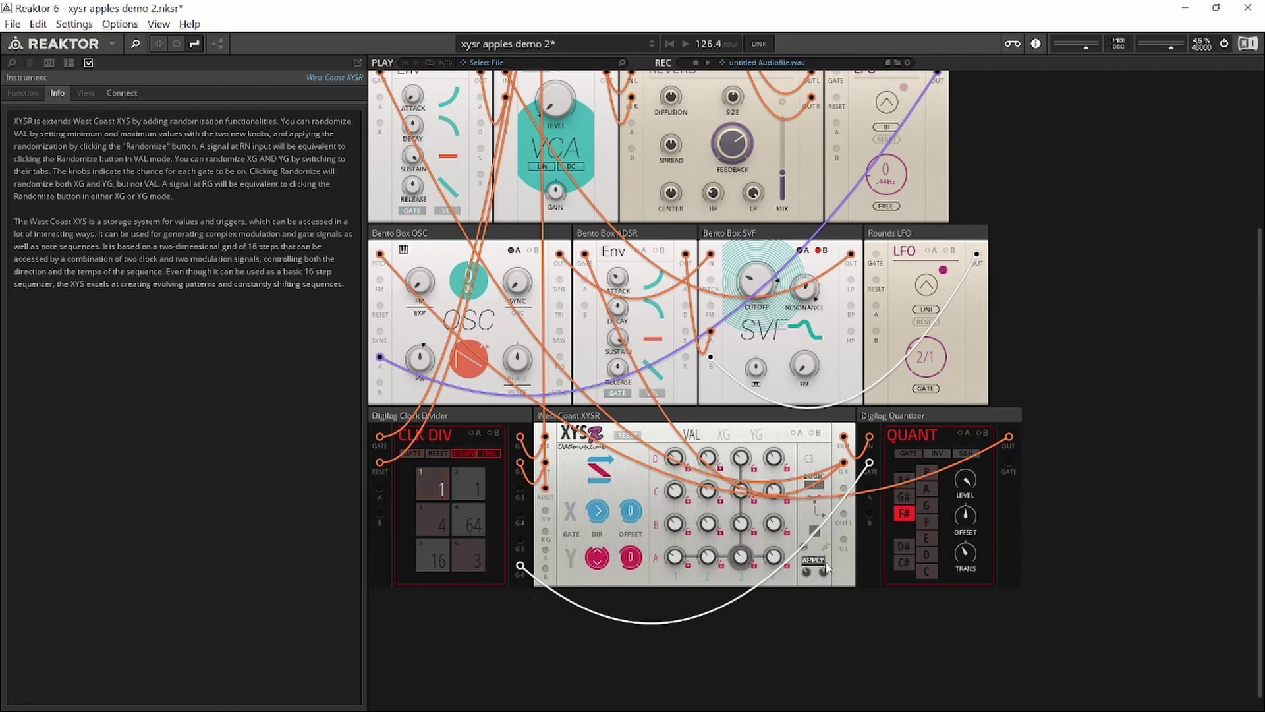
{"action": "key", "text": "space"}
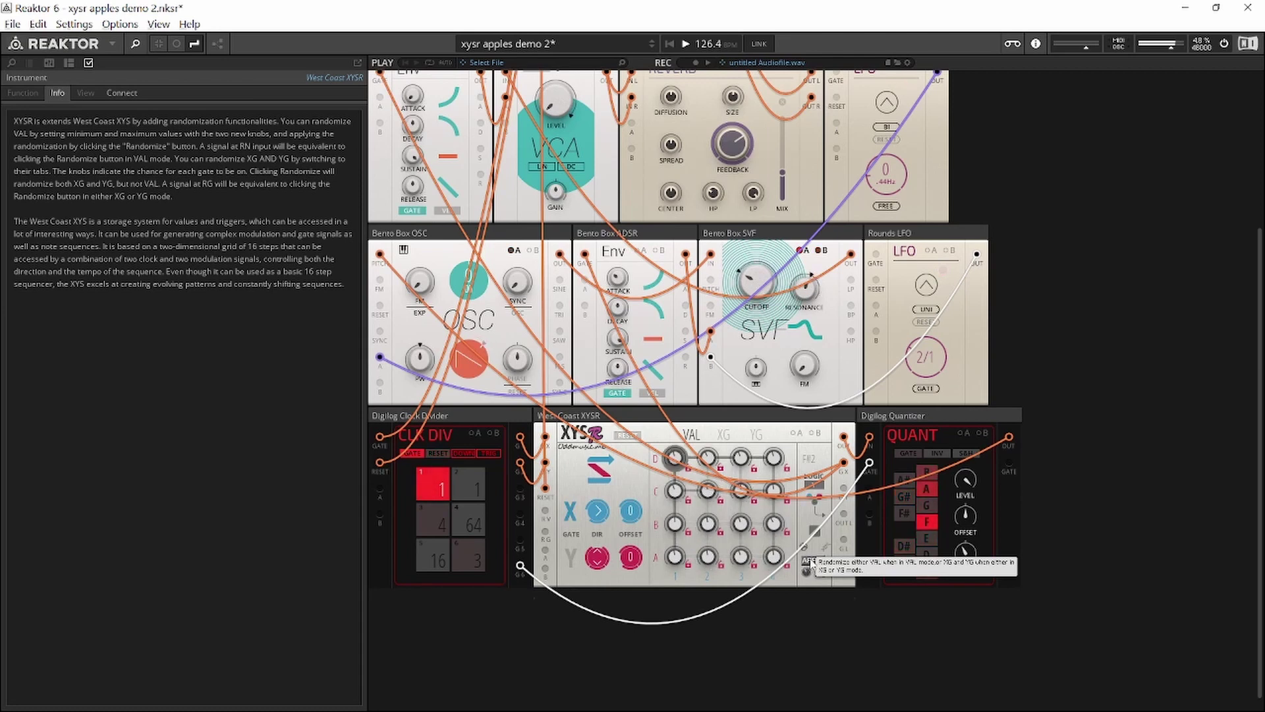
- Stop playback, adjust the XYSR's maximum randomization value, and restart the sequence
{"action": "key", "text": "space"}
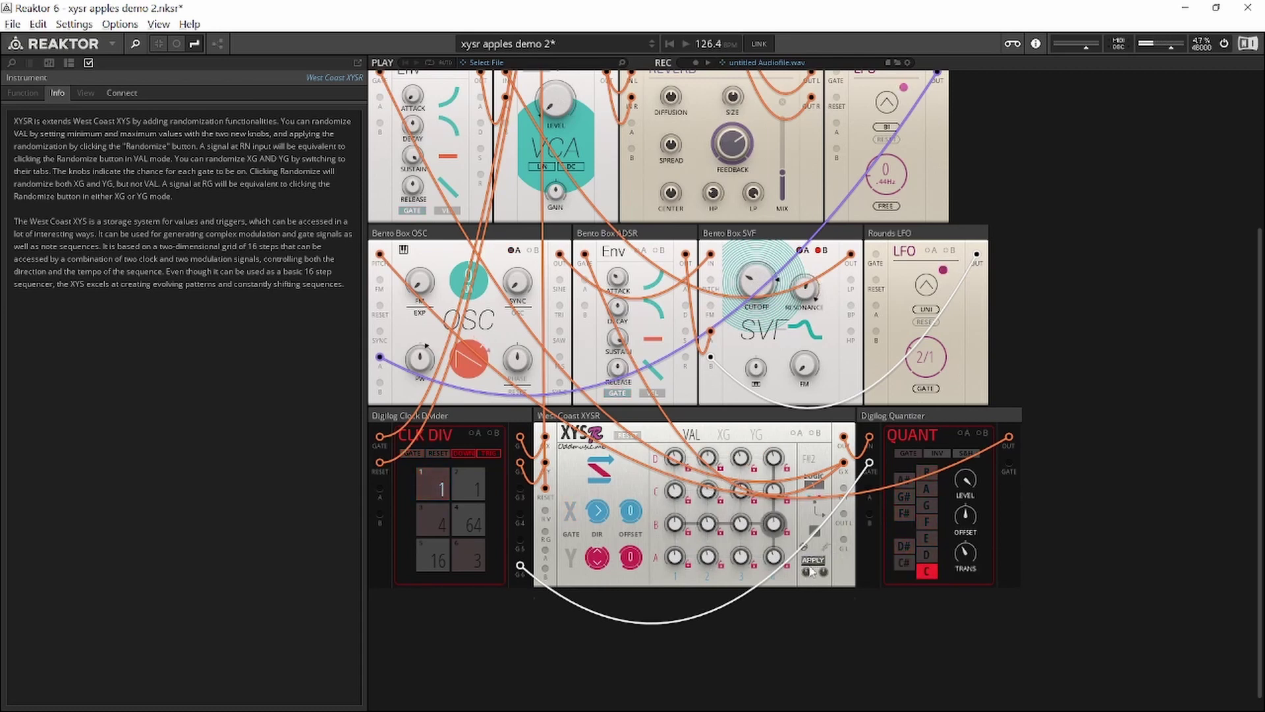
{"action": "left_click_drag", "start_coordinate": [824, 577], "coordinate": [829, 571]}
{"action": "key", "text": "space"}
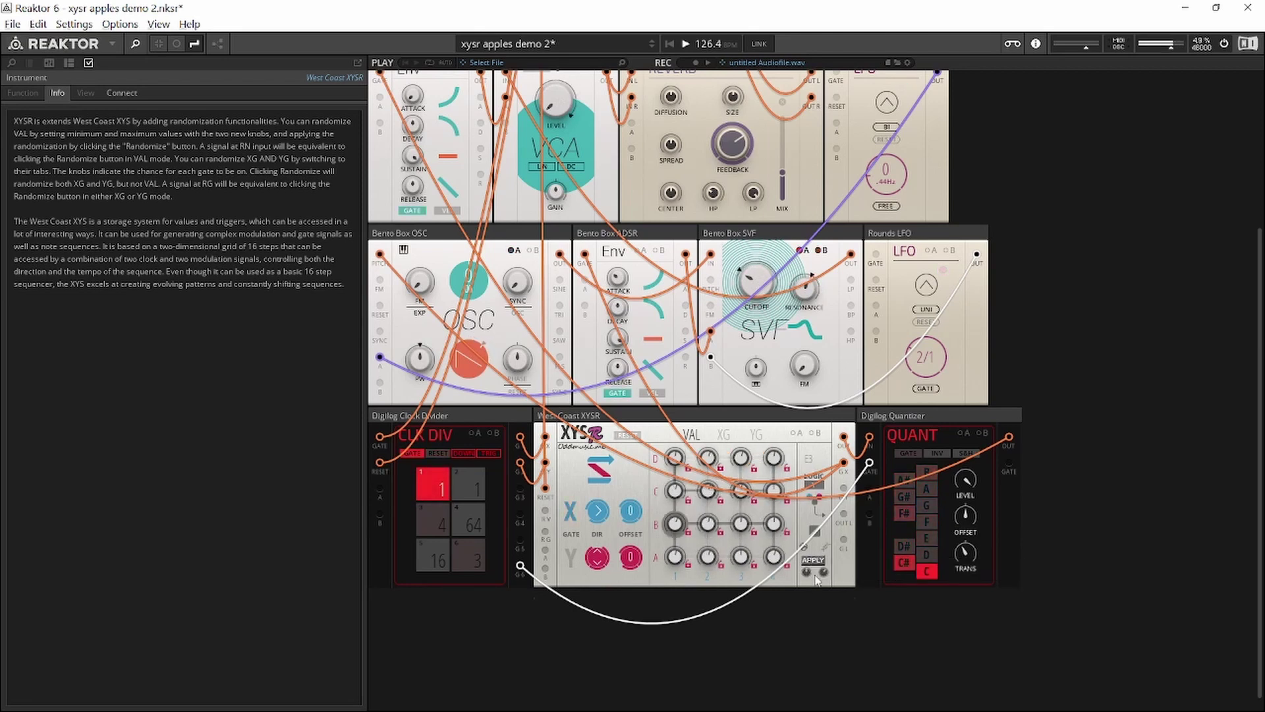
- Show the XYSR's XG gates and apply gate randomization repeatedly to generate different gate patterns
{"action": "left_click", "coordinate": [733, 441]}
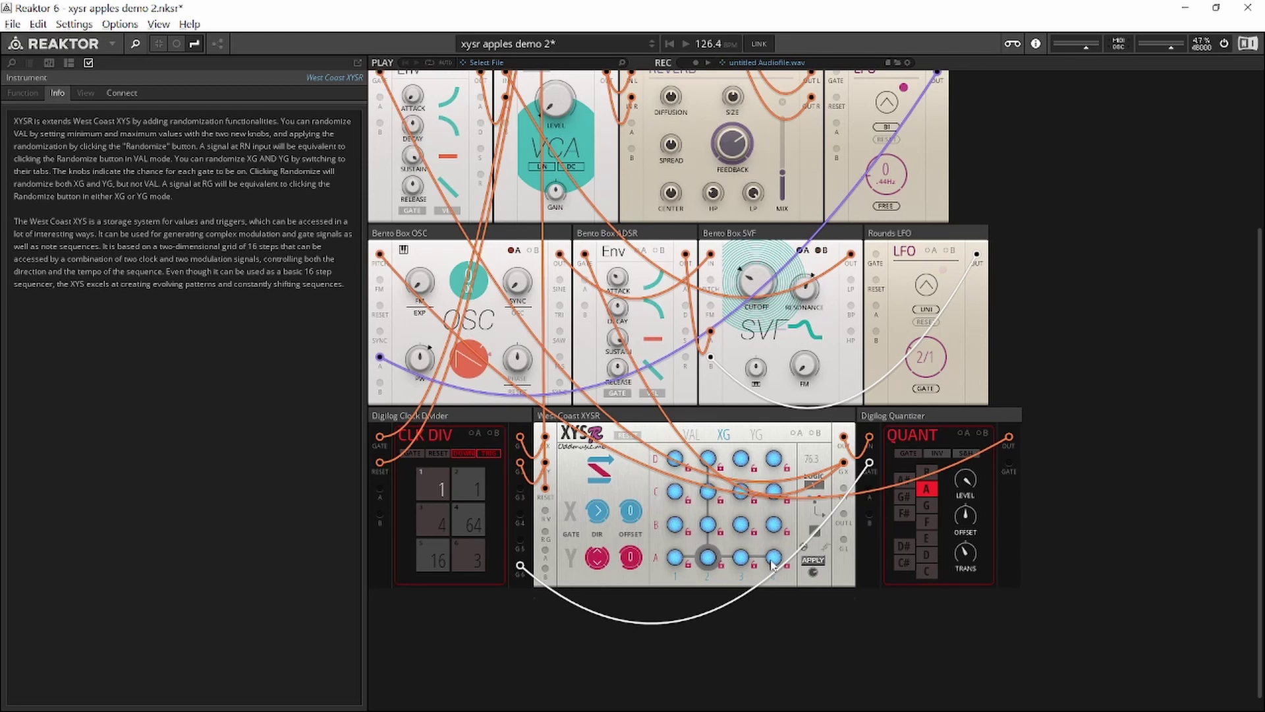
{"action": "left_click", "coordinate": [814, 561]}
{"action": "left_click", "coordinate": [815, 560]}
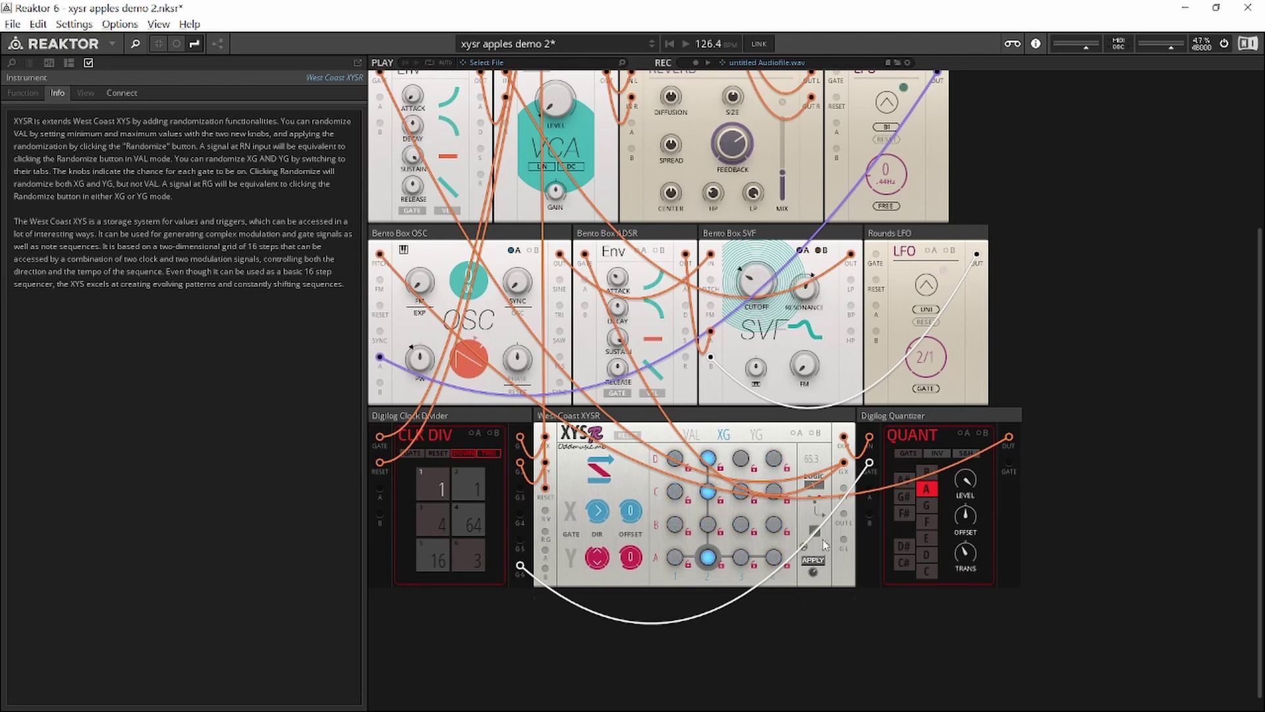
{"action": "left_click", "coordinate": [815, 561]}
{"action": "left_click", "coordinate": [815, 562]}
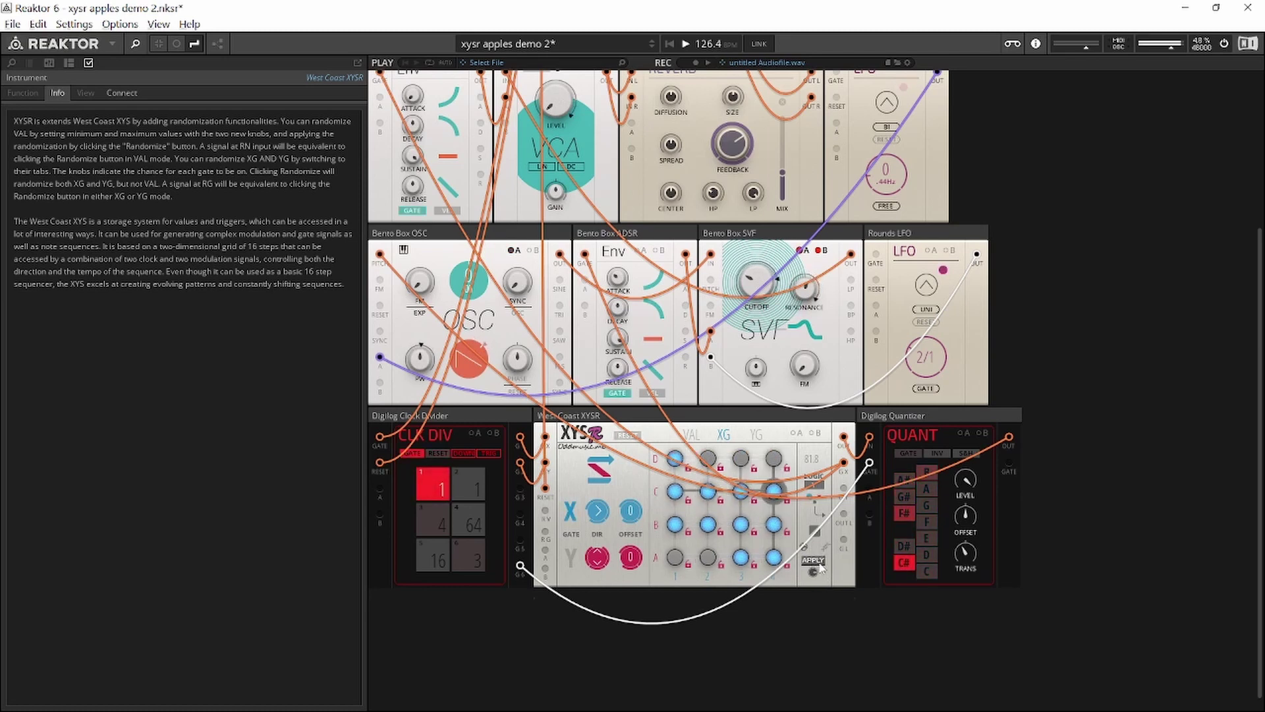
{"action": "left_click", "coordinate": [814, 563]}
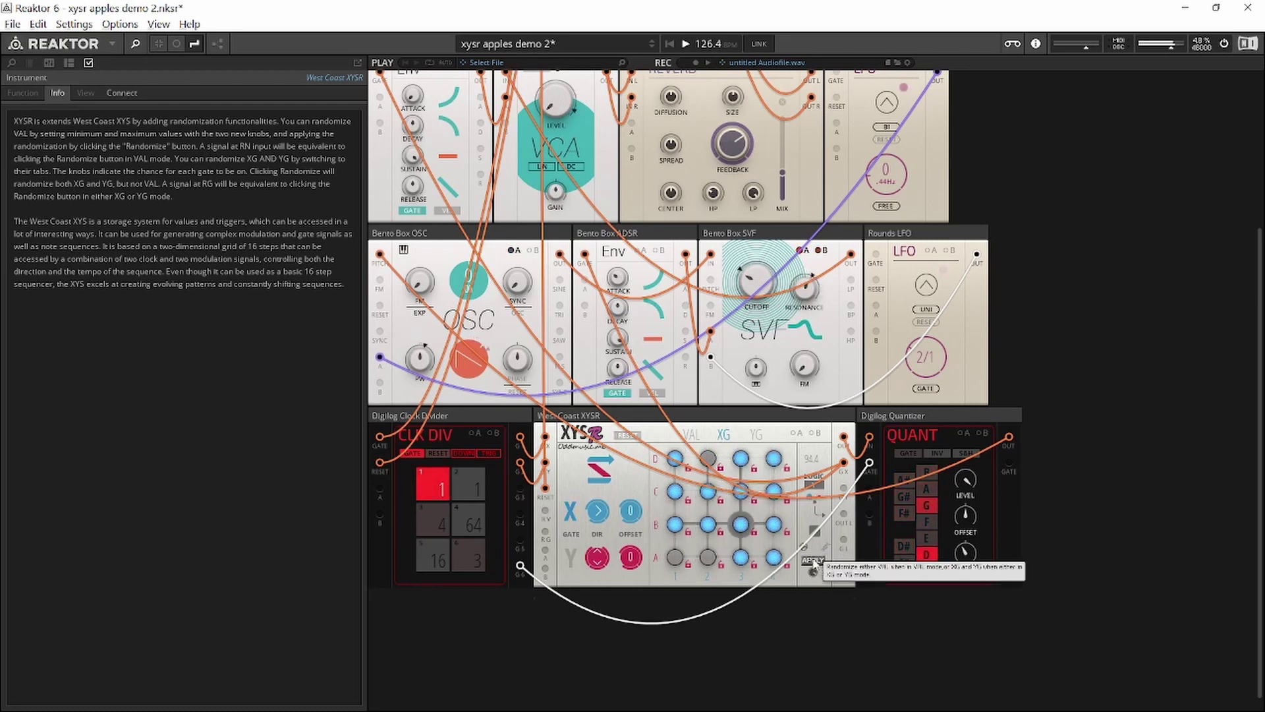
{"action": "left_click", "coordinate": [815, 563]}
{"action": "left_click", "coordinate": [815, 565]}
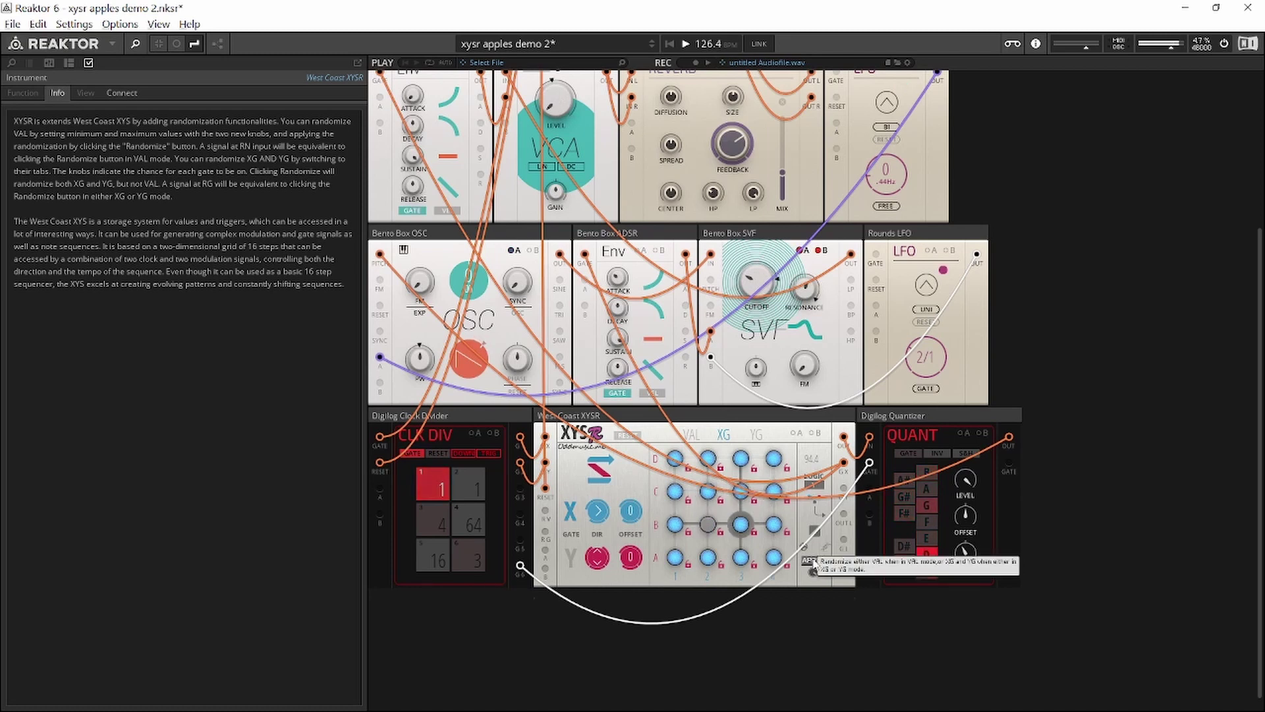
{"action": "left_click", "coordinate": [814, 563]}
{"action": "left_click", "coordinate": [813, 563]}
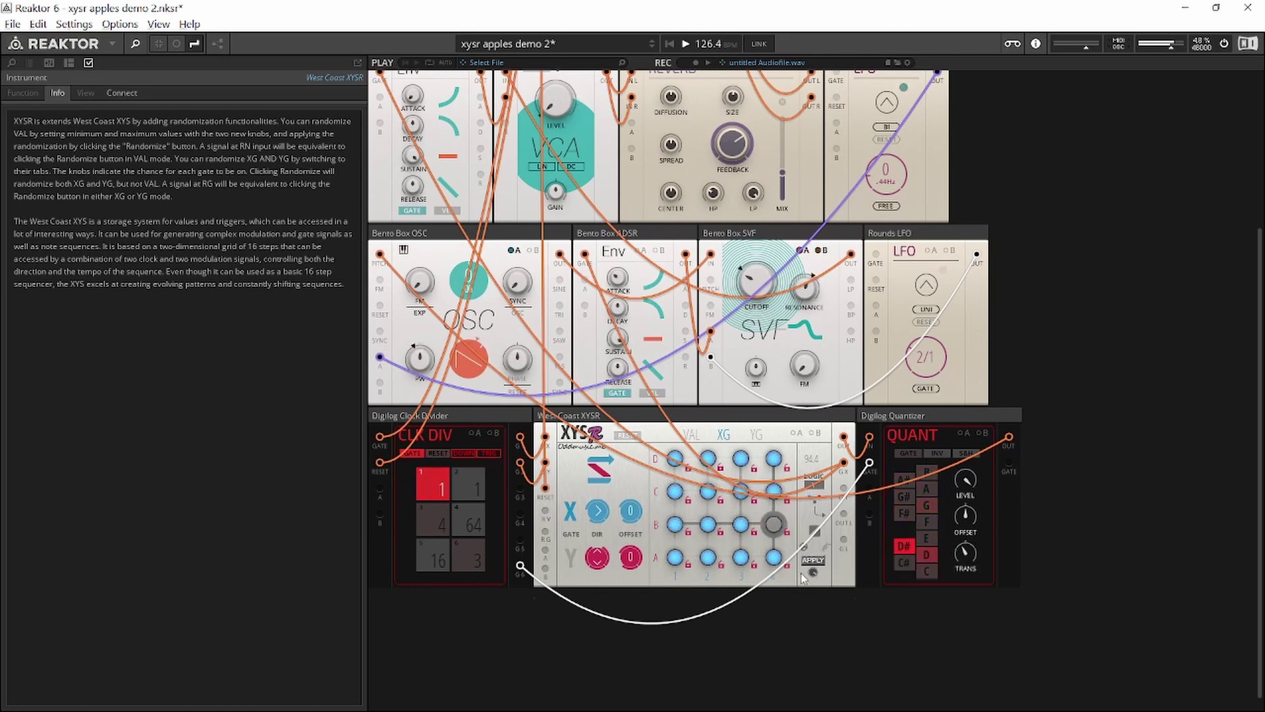
{"action": "left_click", "coordinate": [817, 563]}
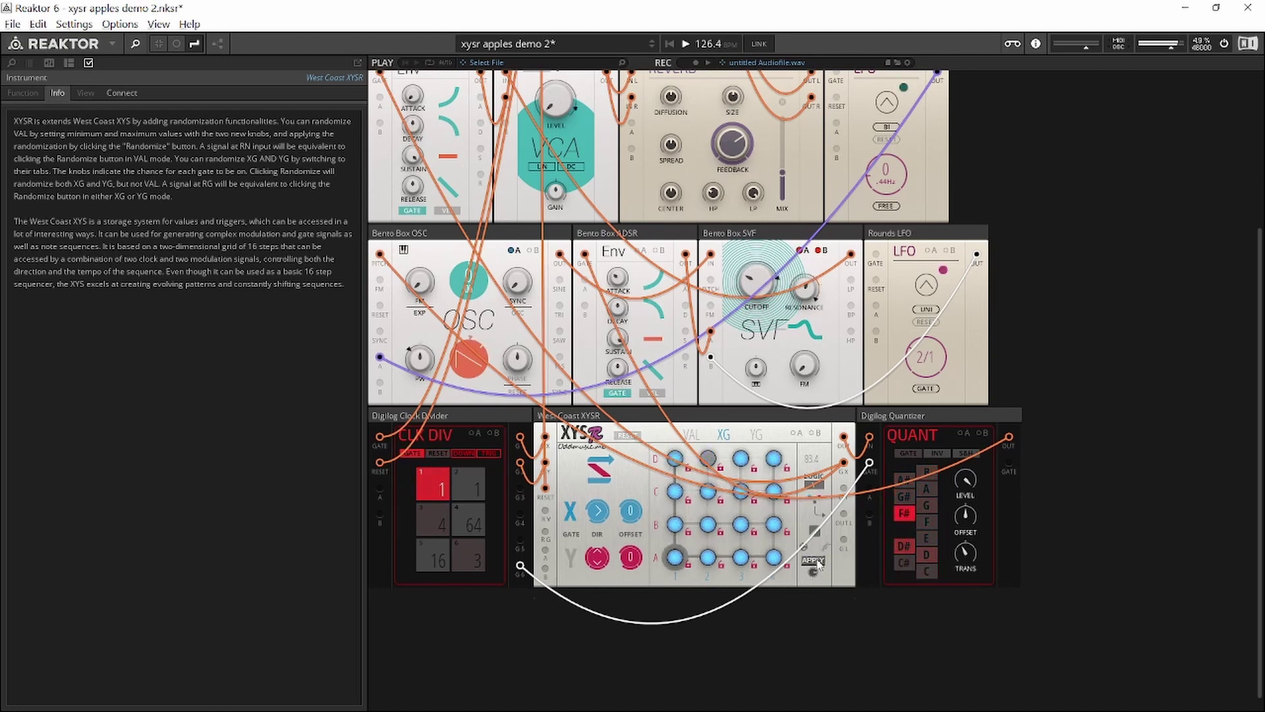
{"action": "left_click", "coordinate": [817, 564]}
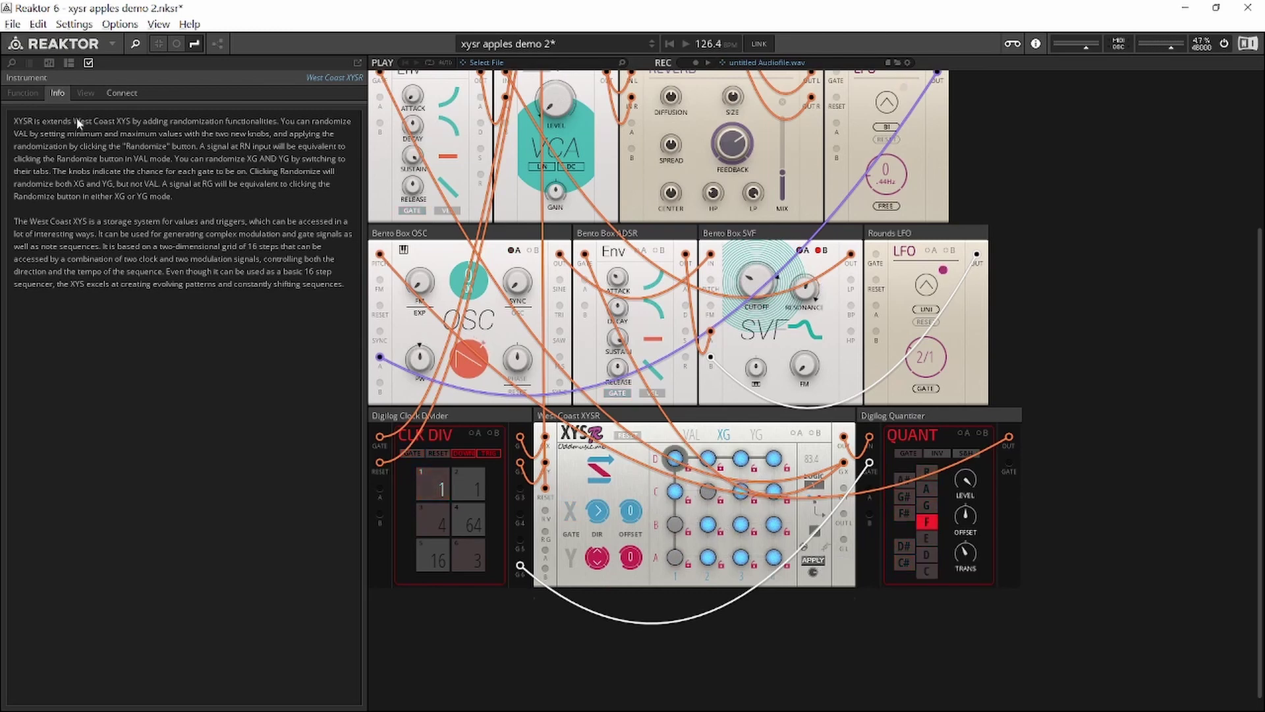
- Reload the recent rack file "xysr apples demo 2.nksr", discarding the unsaved changes
{"action": "left_click", "coordinate": [13, 24]}
{"action": "mouse_move", "coordinate": [64, 86]}
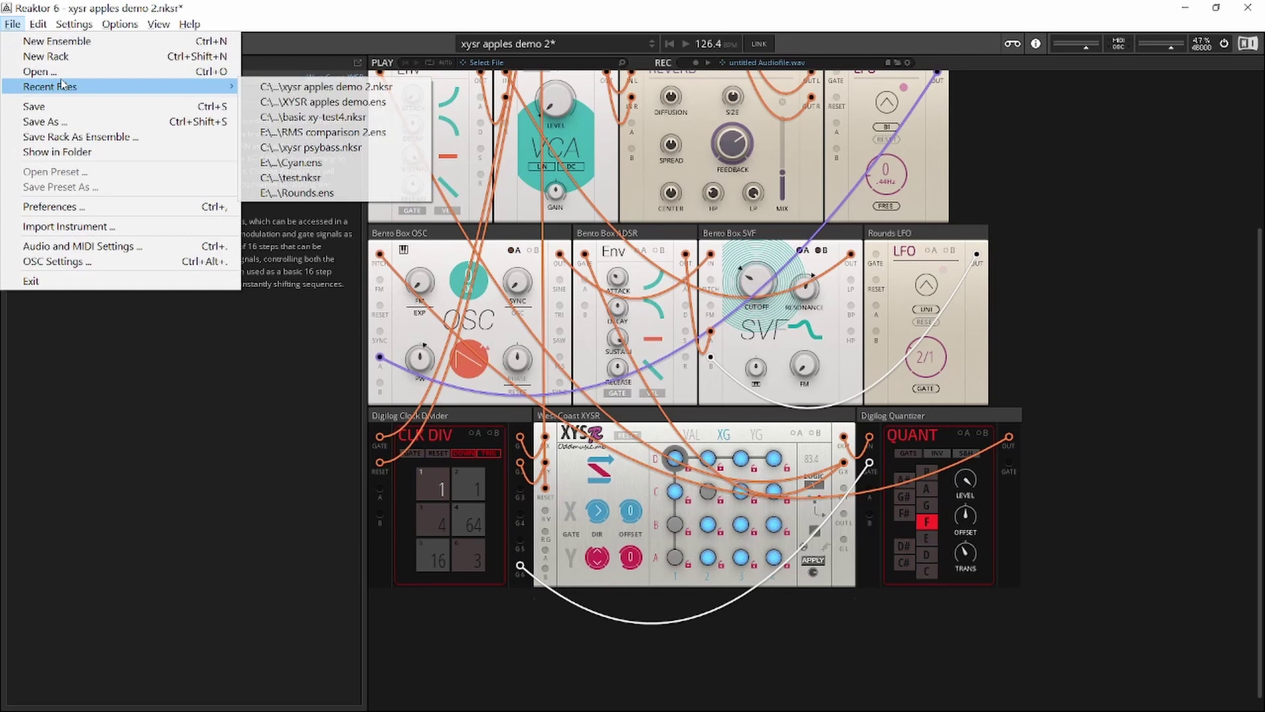
{"action": "left_click", "coordinate": [305, 90]}
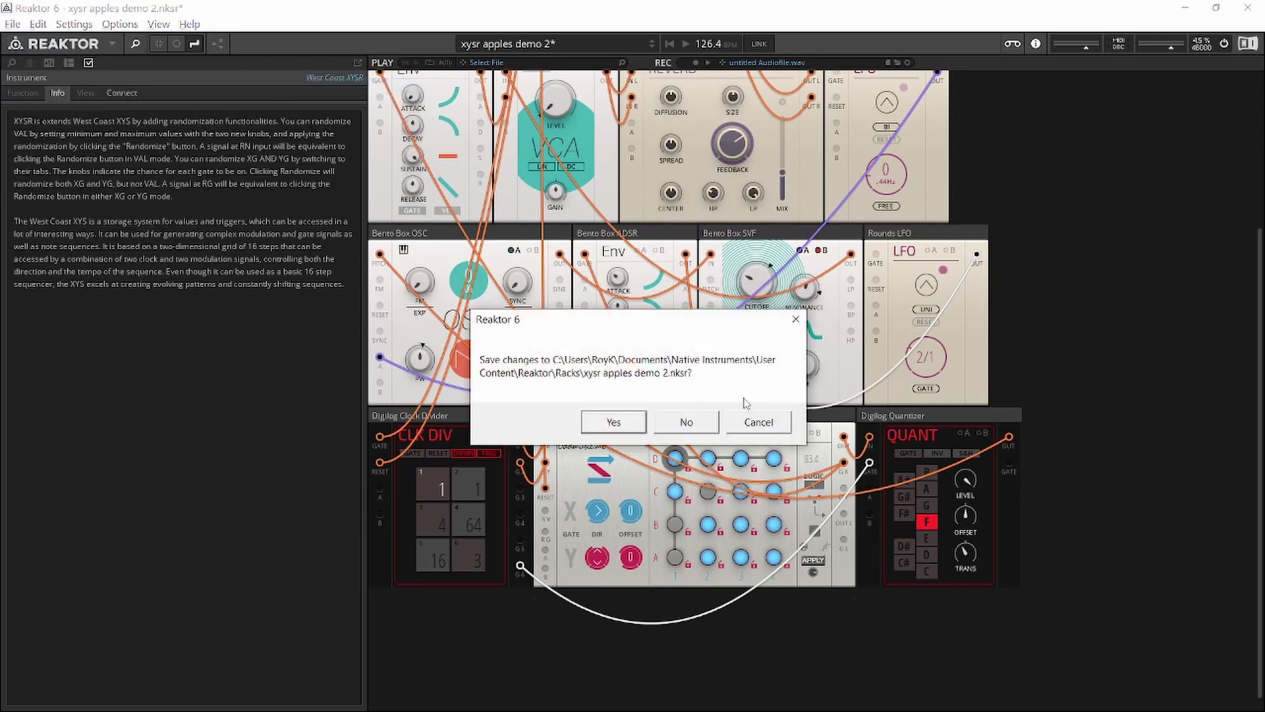
{"action": "left_click", "coordinate": [692, 427]}
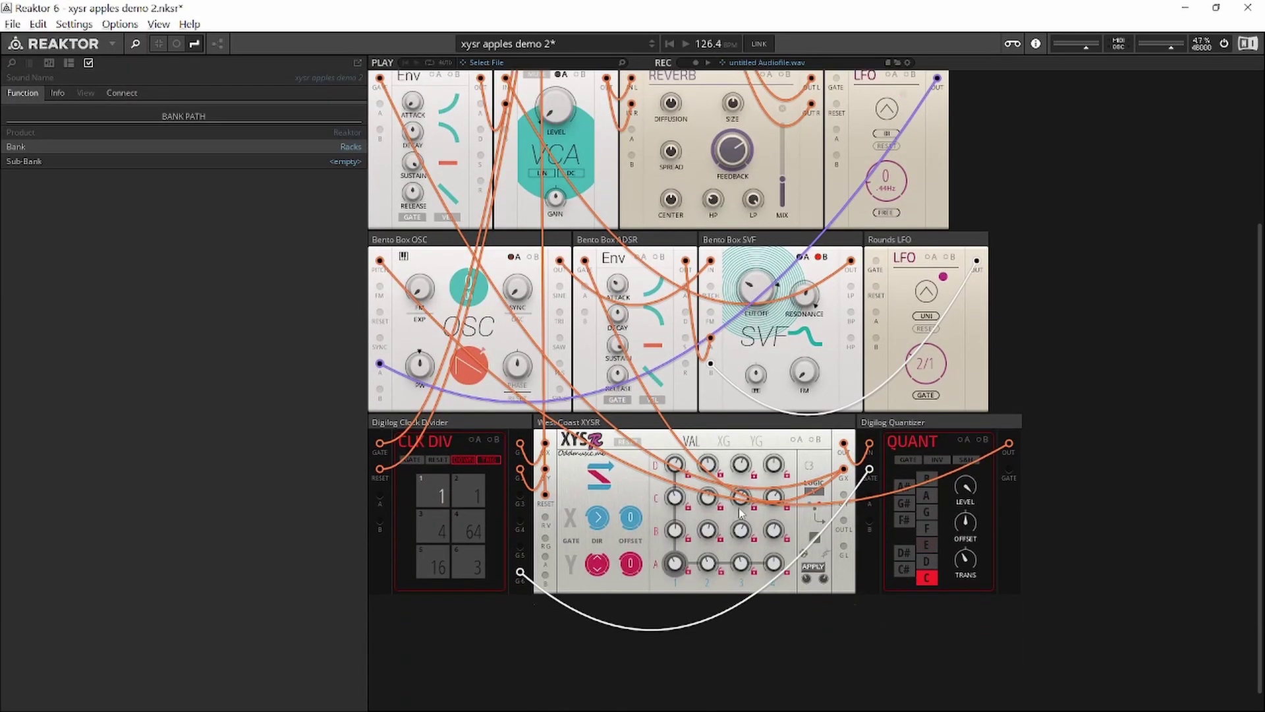
- Lock the values of all 16 steps in the XYSR grid against randomization
{"action": "left_click", "coordinate": [689, 572]}
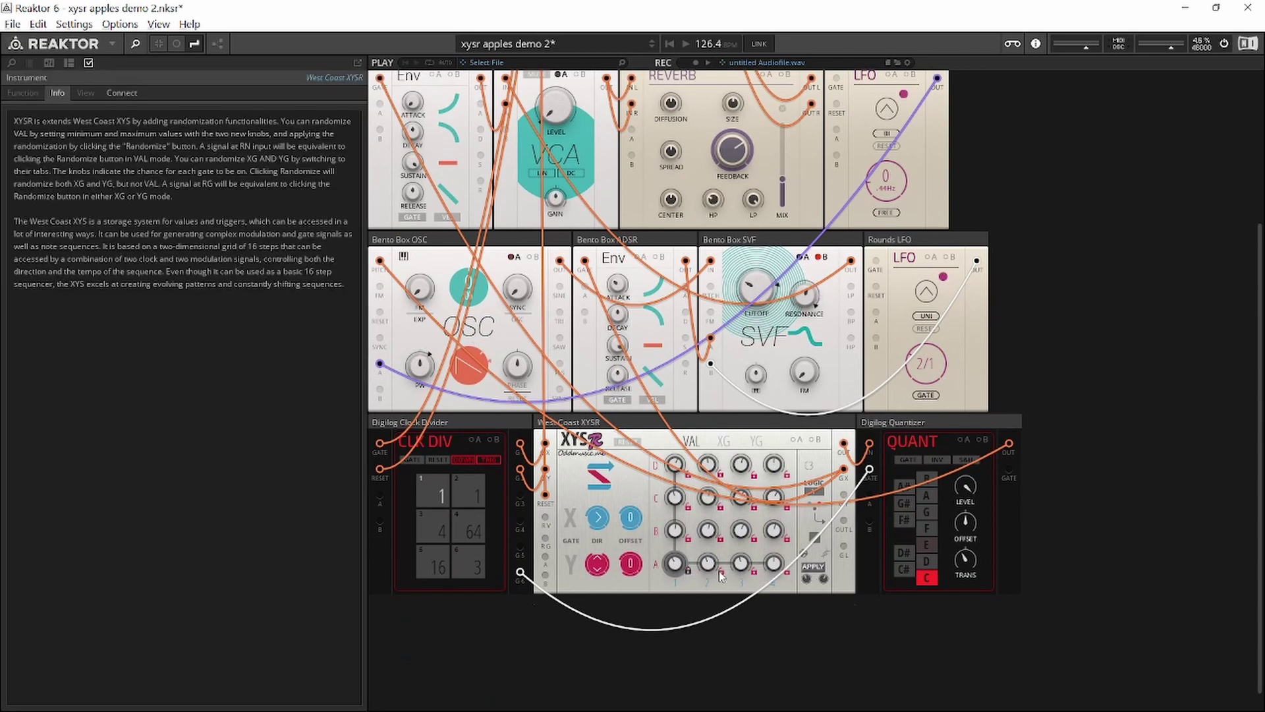
{"action": "left_click", "coordinate": [753, 573]}
{"action": "left_click", "coordinate": [755, 541]}
{"action": "left_click", "coordinate": [720, 509]}
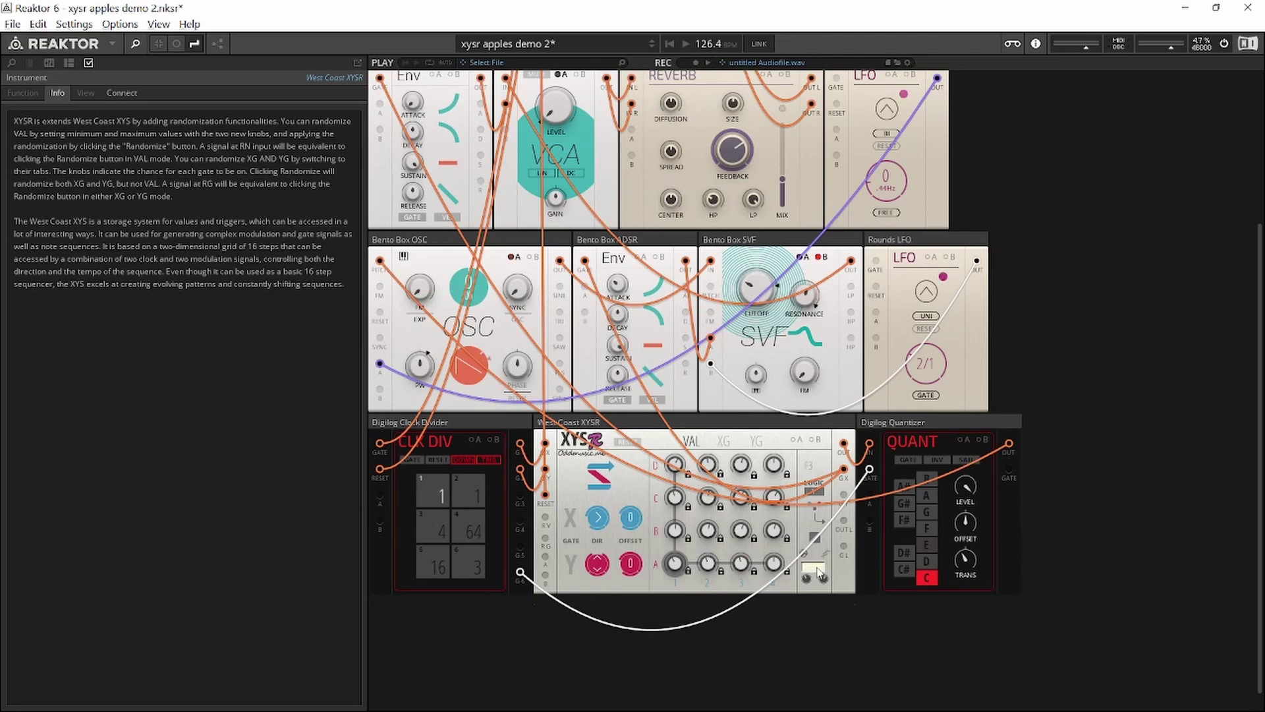
- Start playback and unlock the values of steps B4 and D4 in the XYSR grid
{"action": "key", "text": "space"}
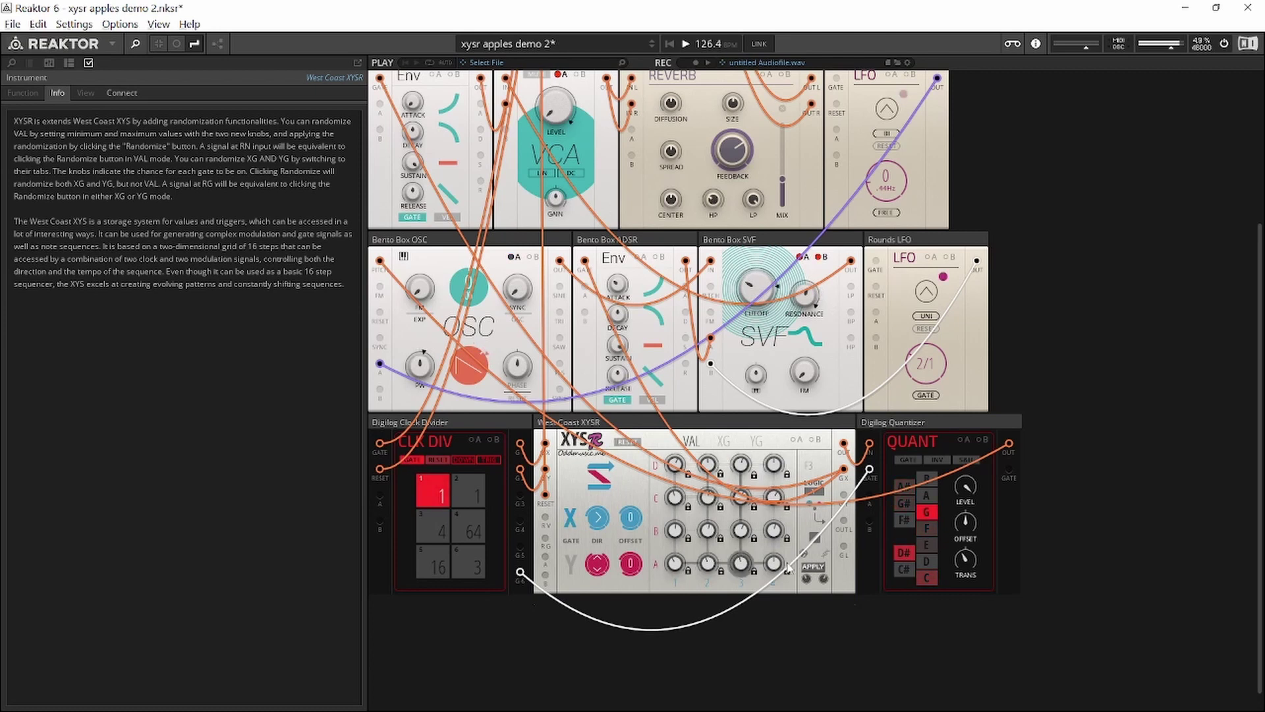
{"action": "left_click", "coordinate": [787, 538]}
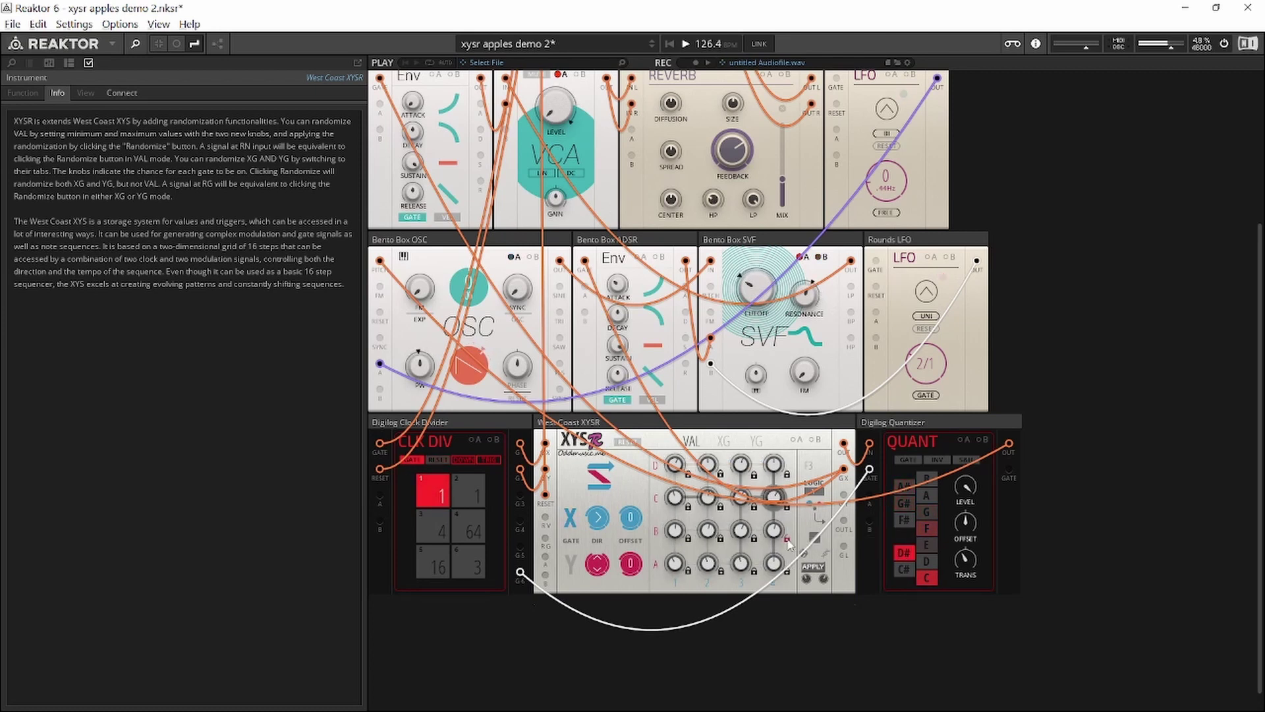
{"action": "left_click", "coordinate": [788, 474]}
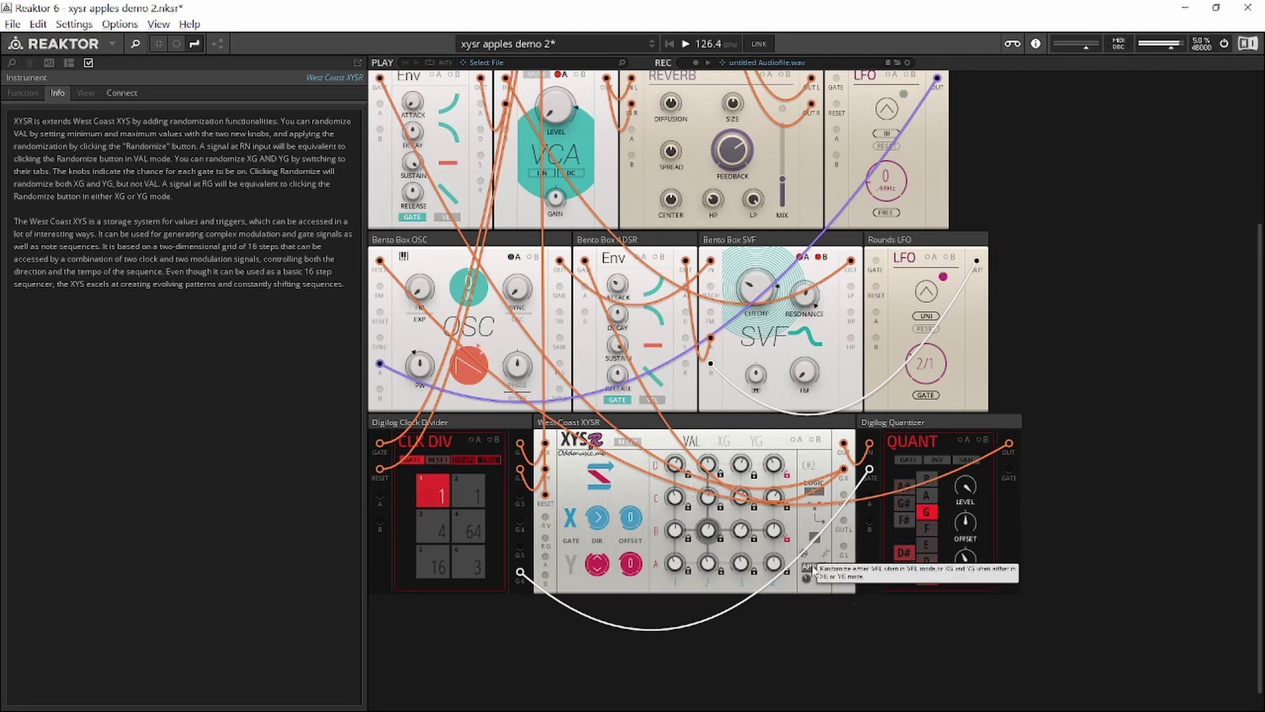
- Show the XYSR's XG gates and lock the gates of all 16 steps against randomization
{"action": "left_click", "coordinate": [723, 441]}
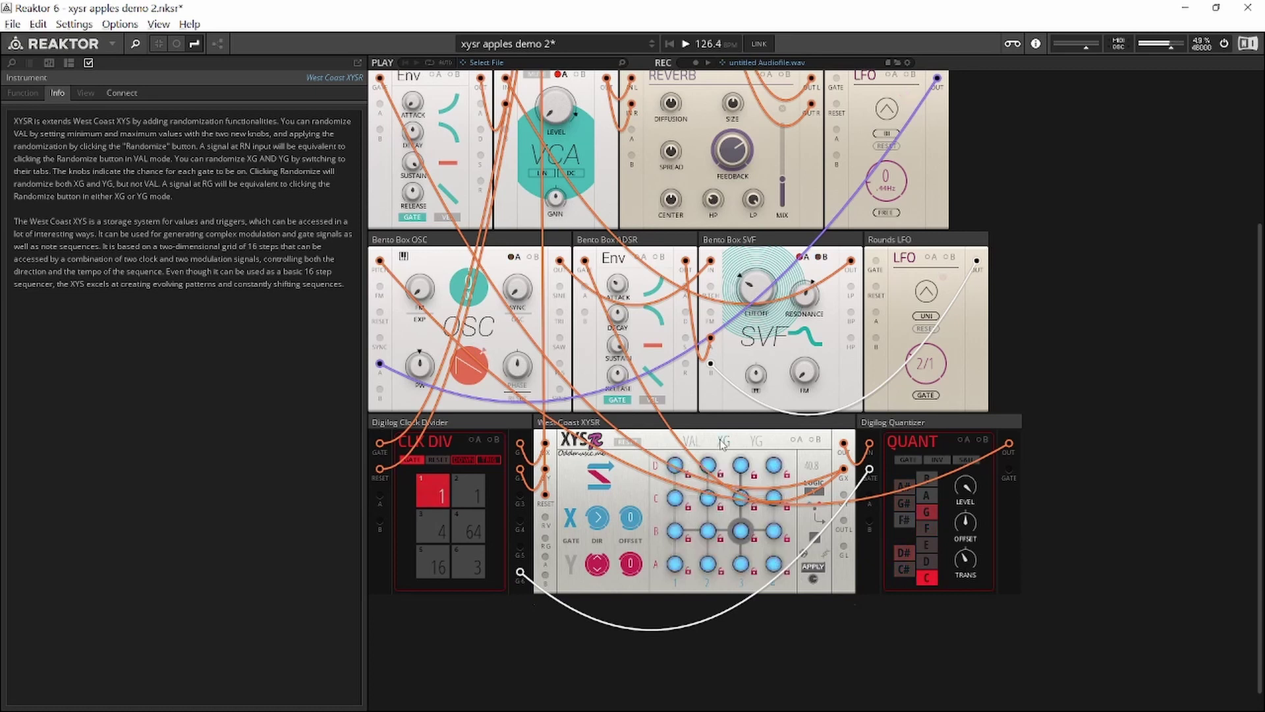
{"action": "left_click", "coordinate": [787, 571]}
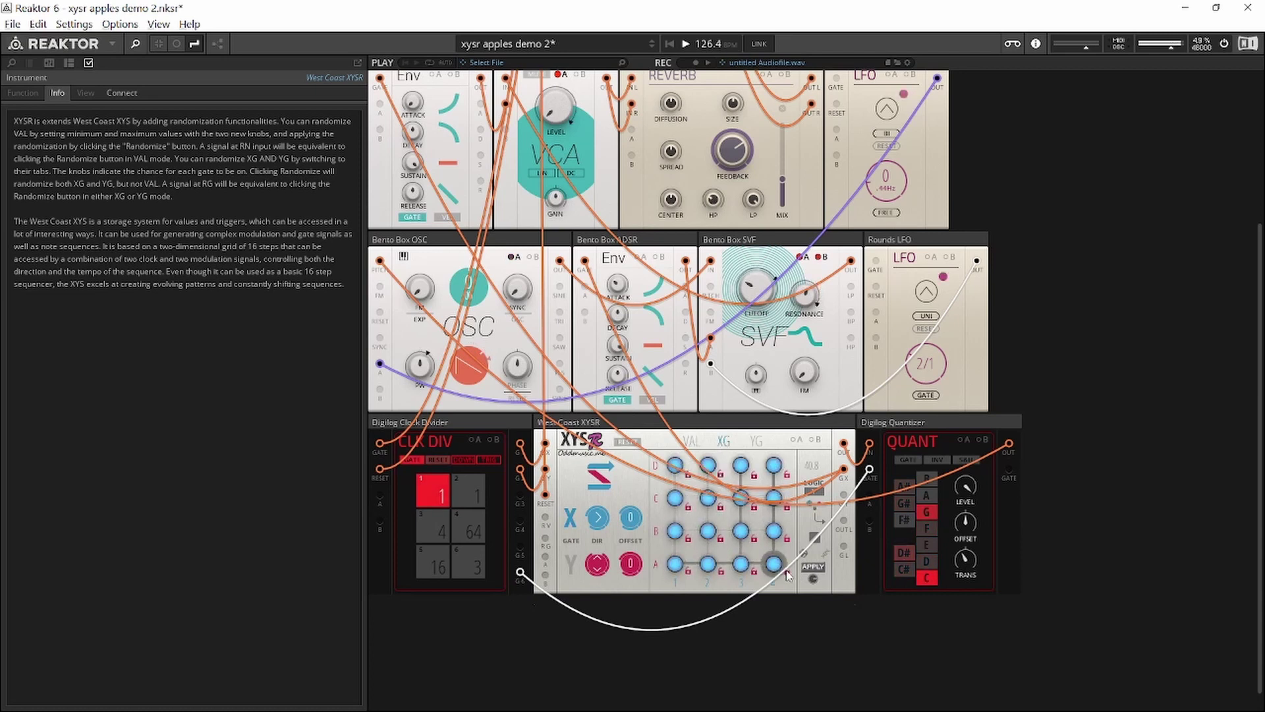
{"action": "left_click", "coordinate": [787, 538]}
{"action": "left_click", "coordinate": [786, 474]}
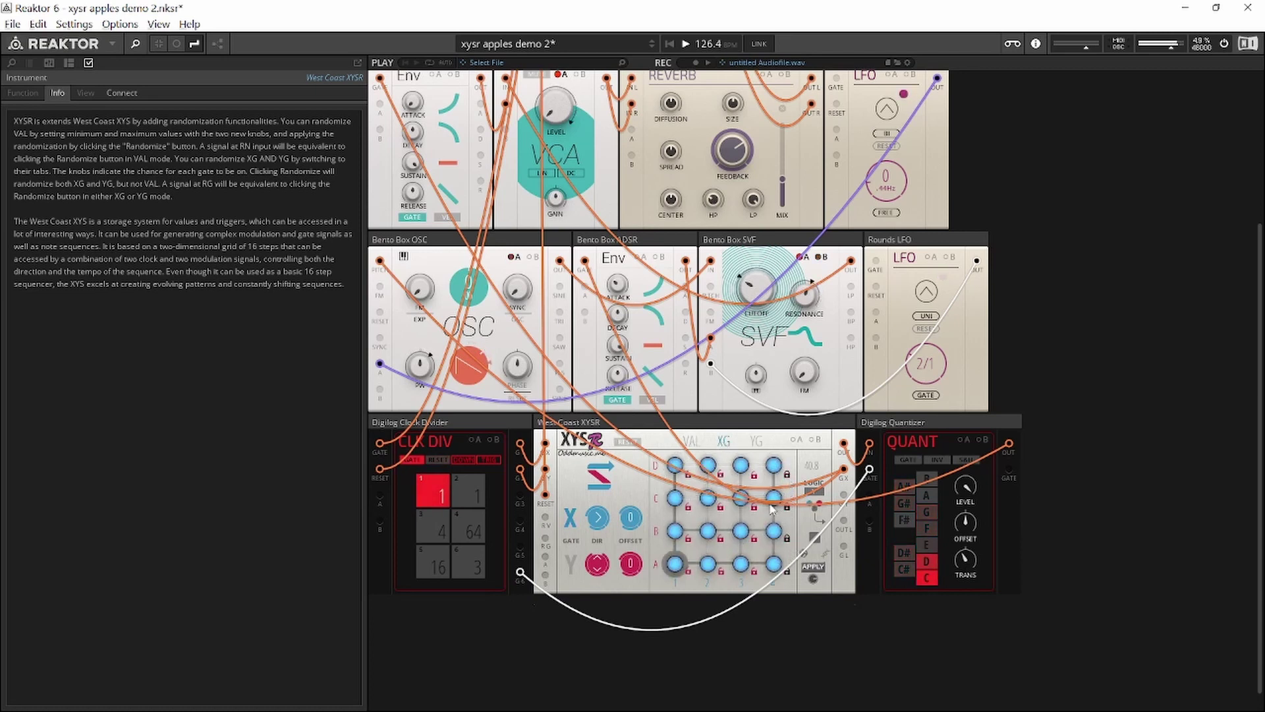
{"action": "left_click", "coordinate": [756, 474]}
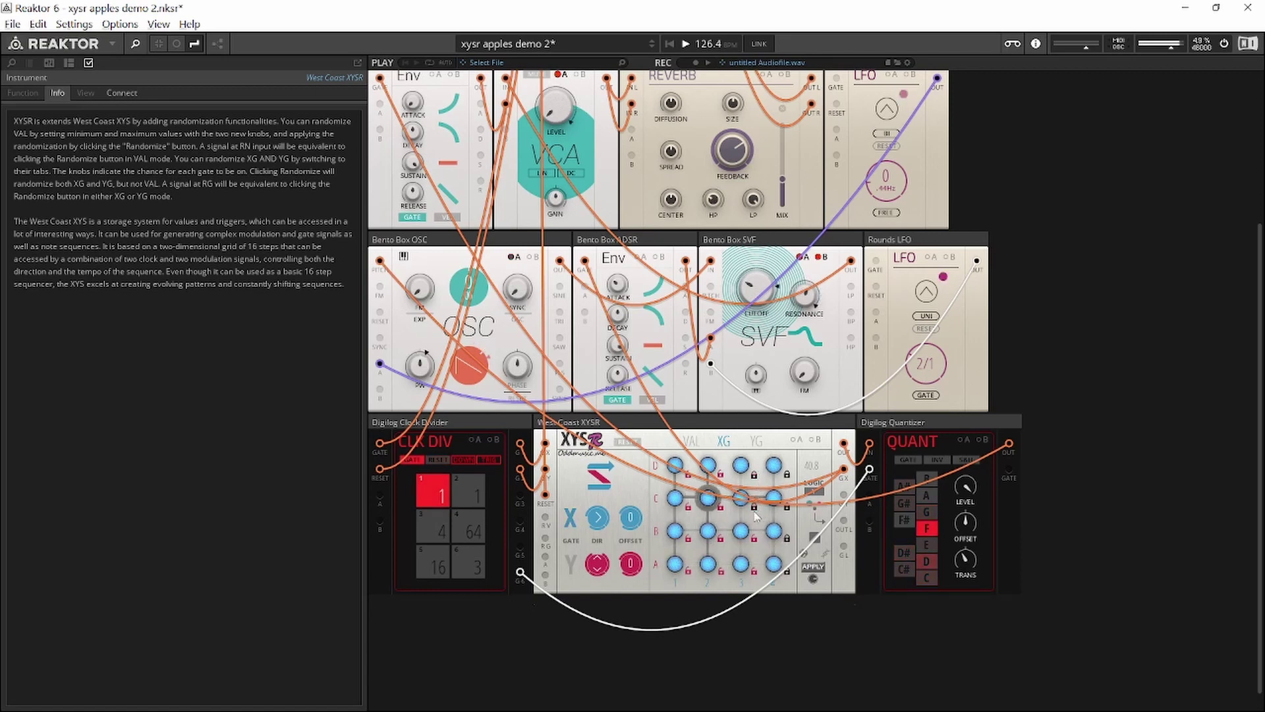
{"action": "left_click", "coordinate": [754, 538]}
{"action": "left_click", "coordinate": [721, 570]}
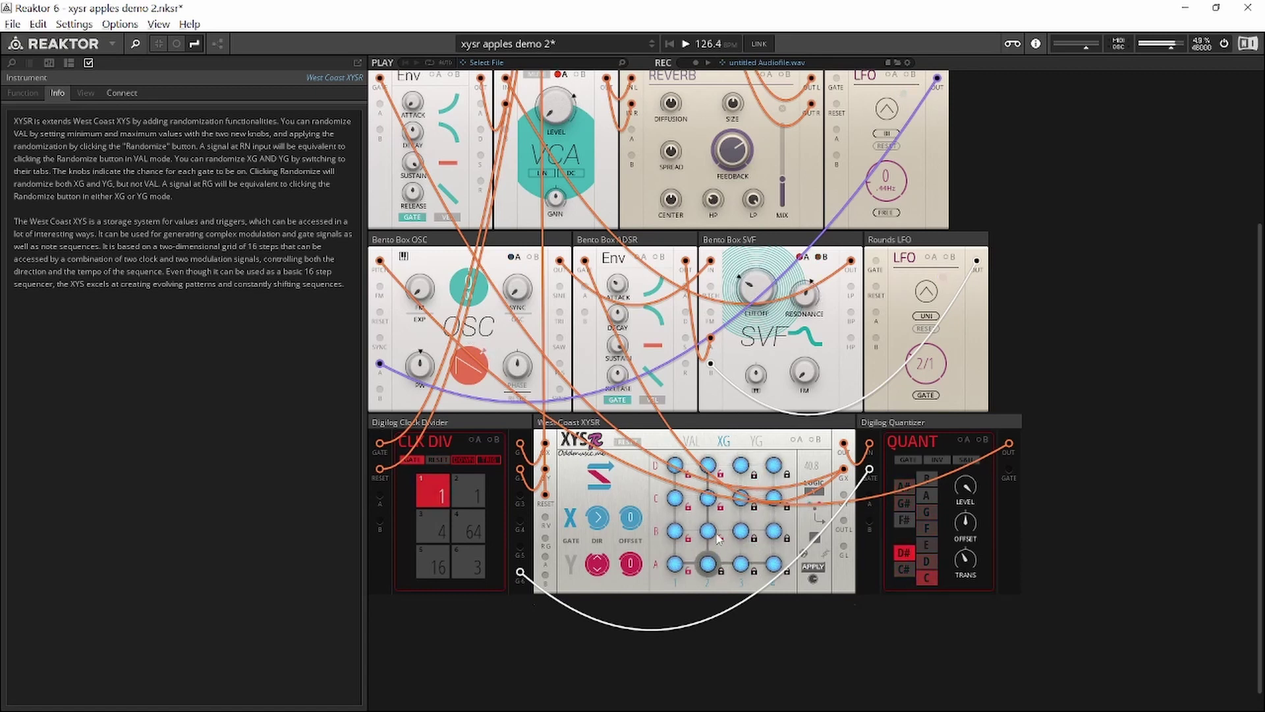
{"action": "left_click", "coordinate": [721, 474]}
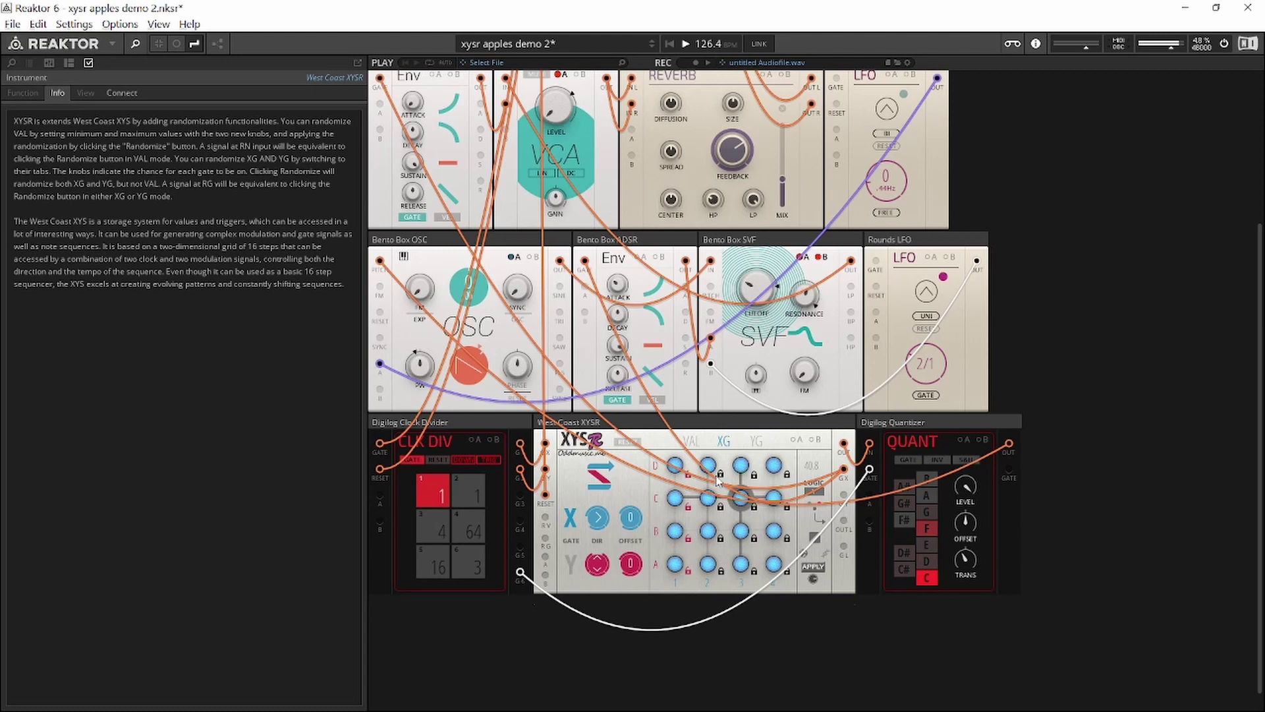
{"action": "left_click", "coordinate": [688, 474]}
{"action": "left_click", "coordinate": [688, 506]}
{"action": "left_click", "coordinate": [688, 506]}
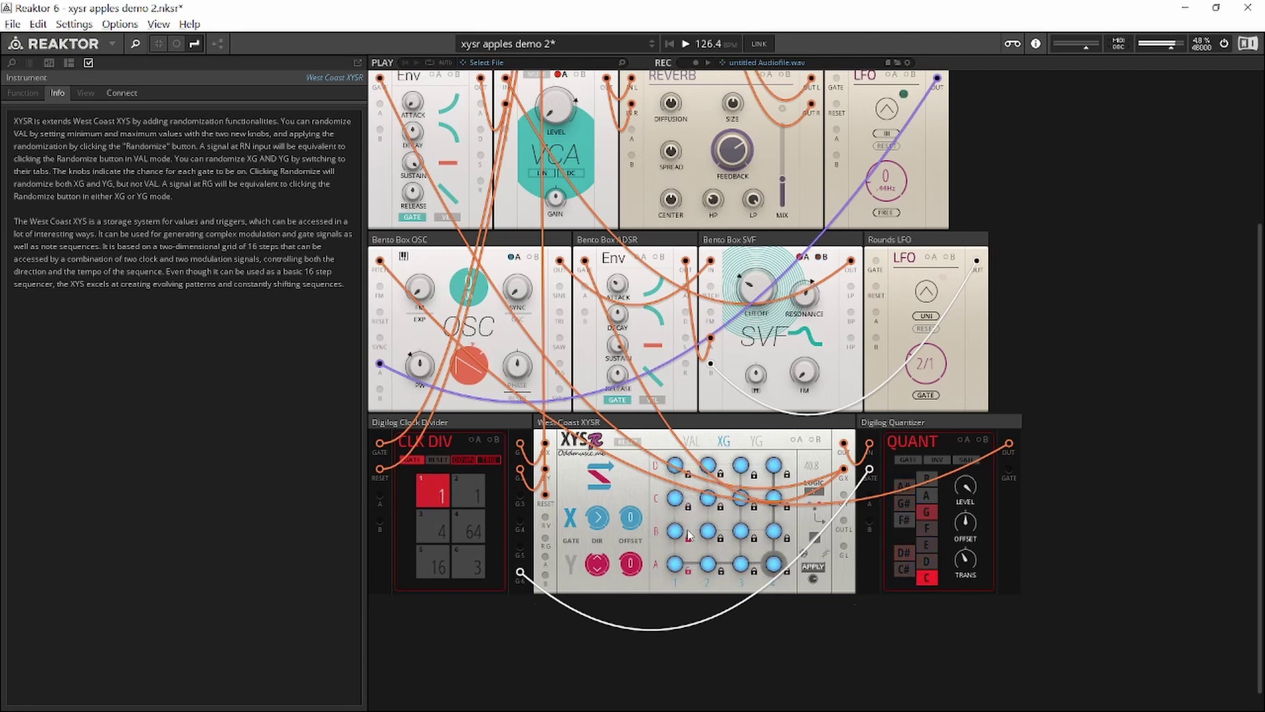
{"action": "left_click", "coordinate": [688, 539]}
{"action": "left_click", "coordinate": [688, 570]}
- Unlock the XG gates of the four steps in column 4 of the XYSR grid
{"action": "left_click", "coordinate": [787, 571]}
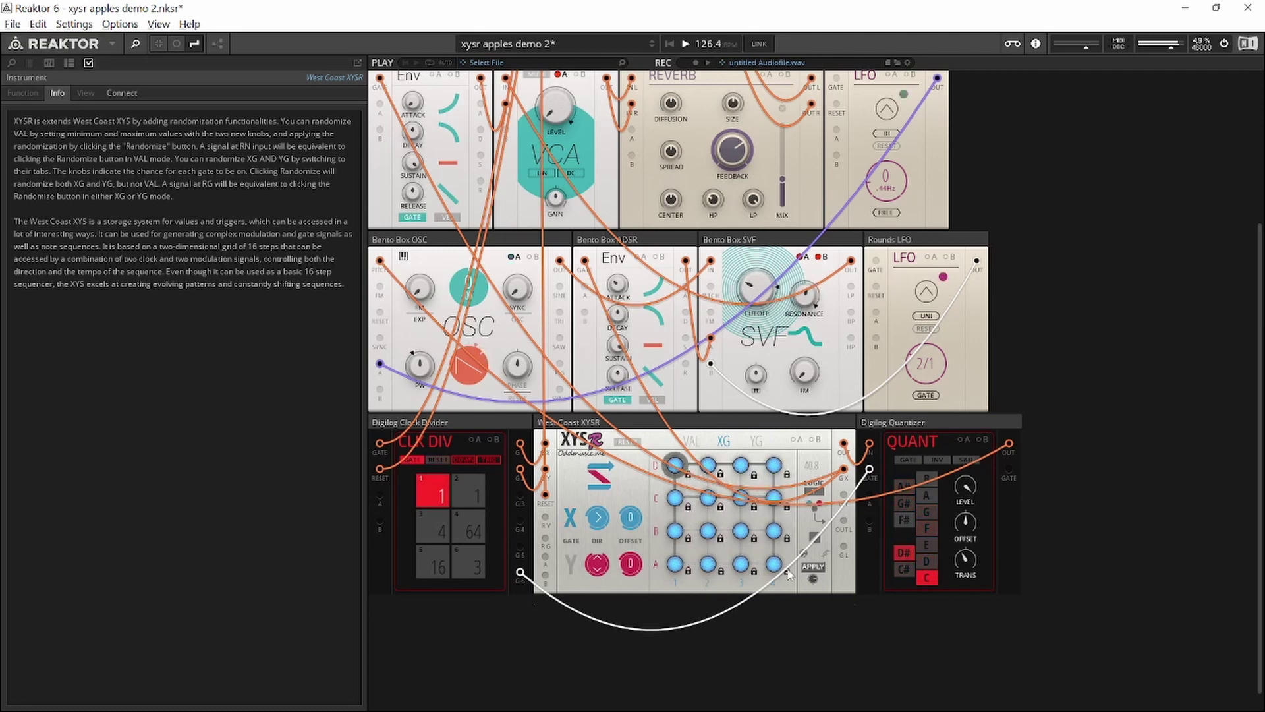
{"action": "left_click", "coordinate": [787, 507]}
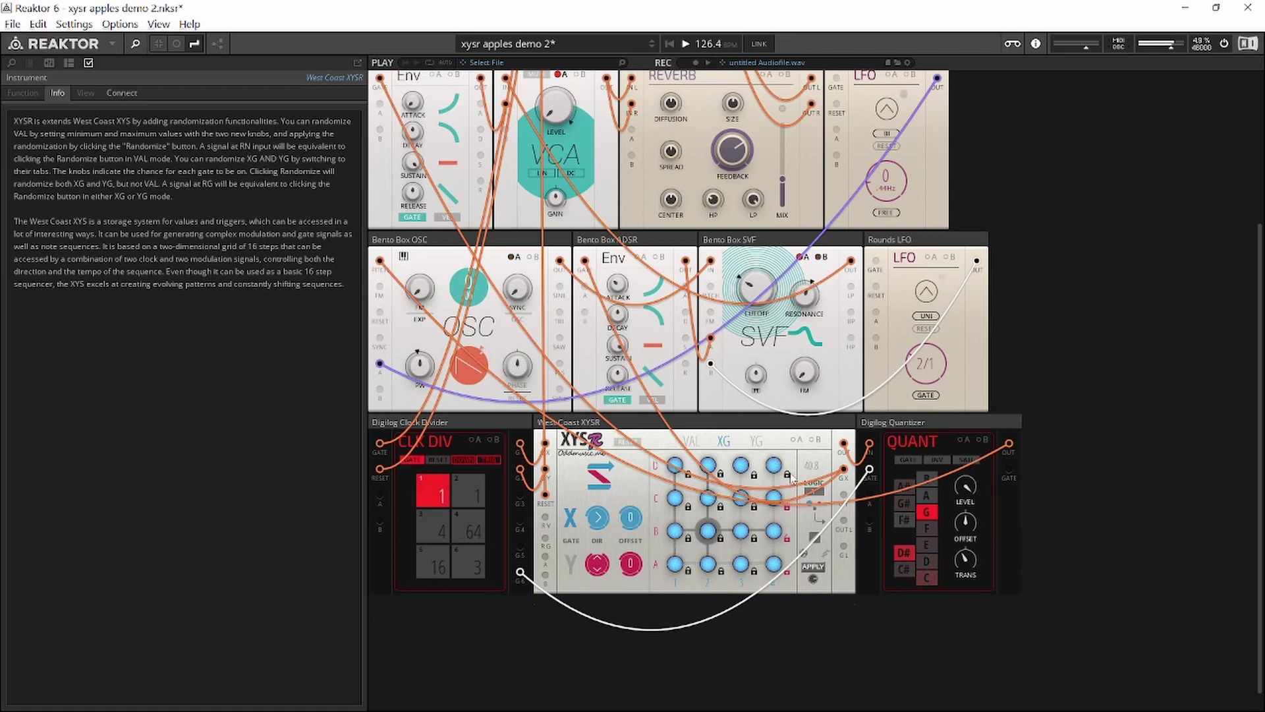
{"action": "left_click", "coordinate": [787, 474]}
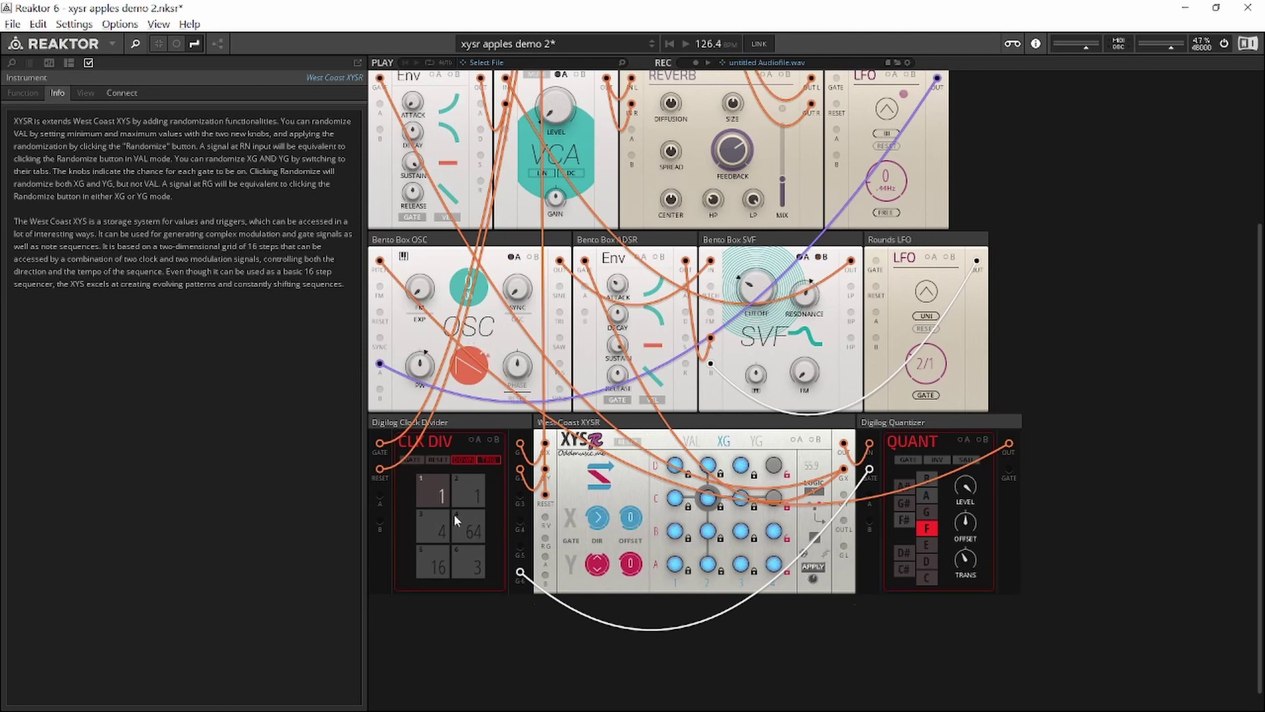
- Enable the clock divider's output 3, patch it to the XYSR's randomize-value input, and audition the changing values in the VAL view
{"action": "left_click", "coordinate": [437, 520]}
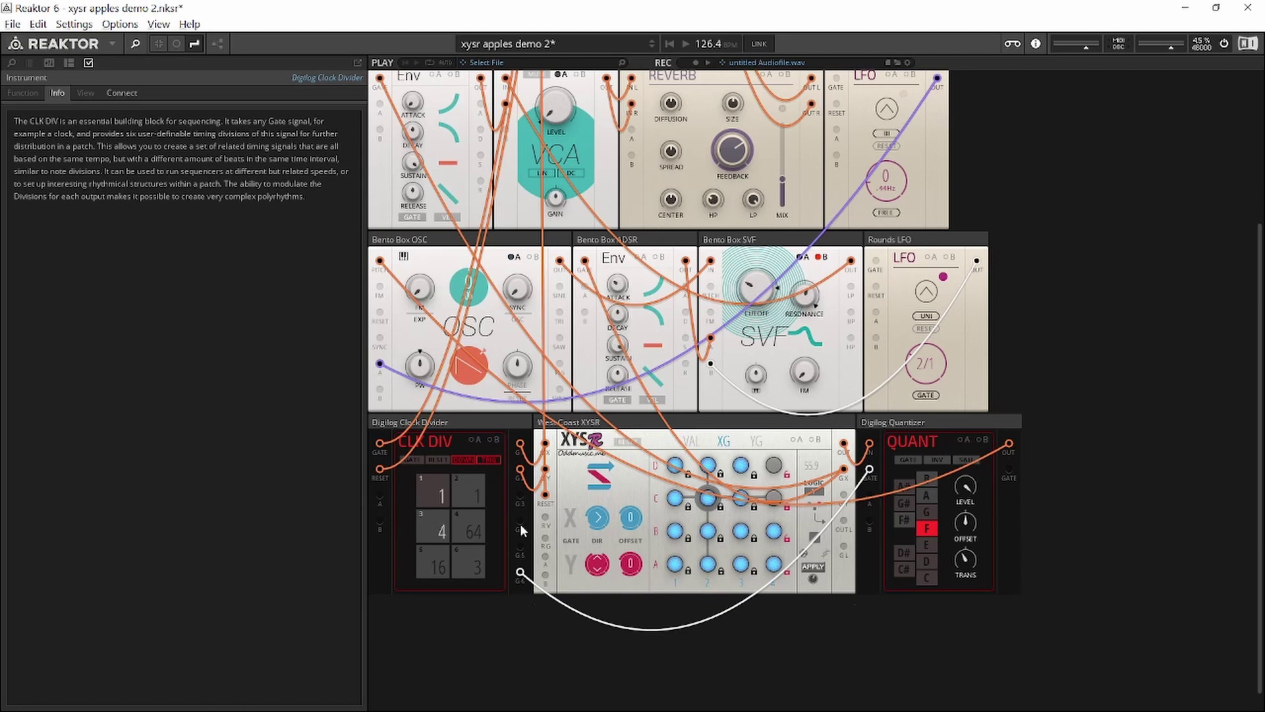
{"action": "left_click_drag", "start_coordinate": [519, 500], "coordinate": [545, 521]}
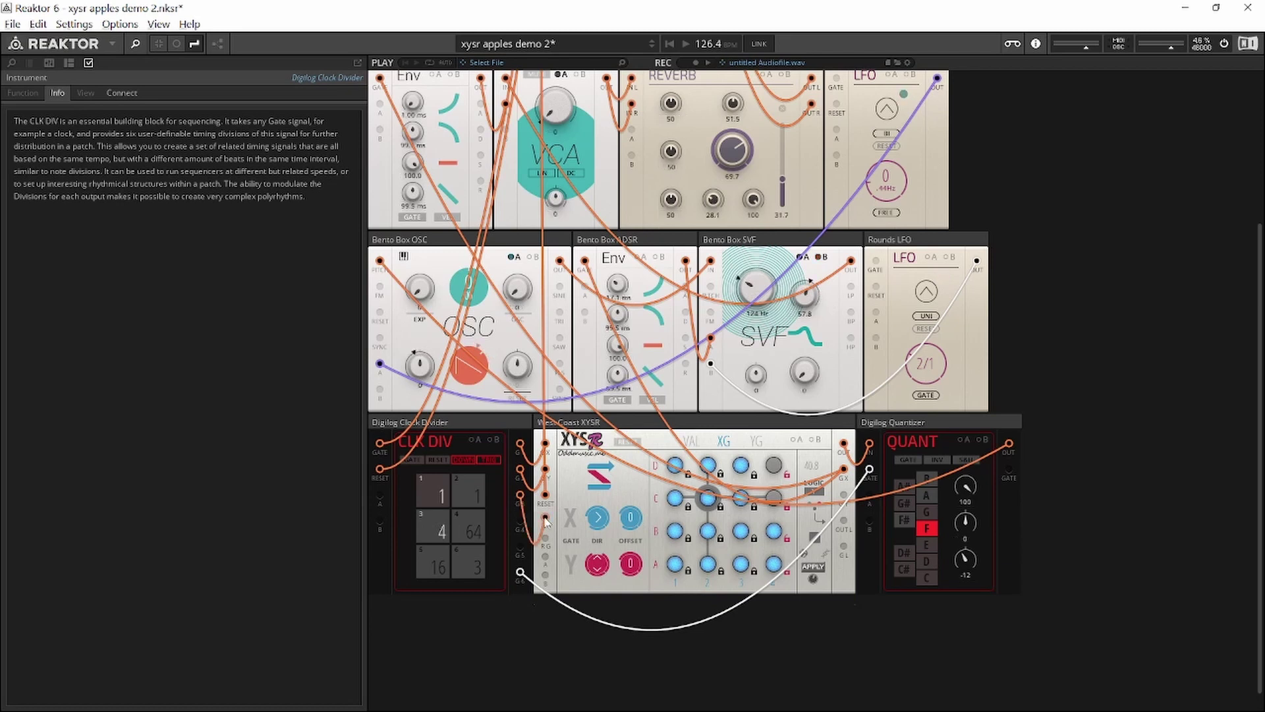
{"action": "left_click", "coordinate": [699, 443]}
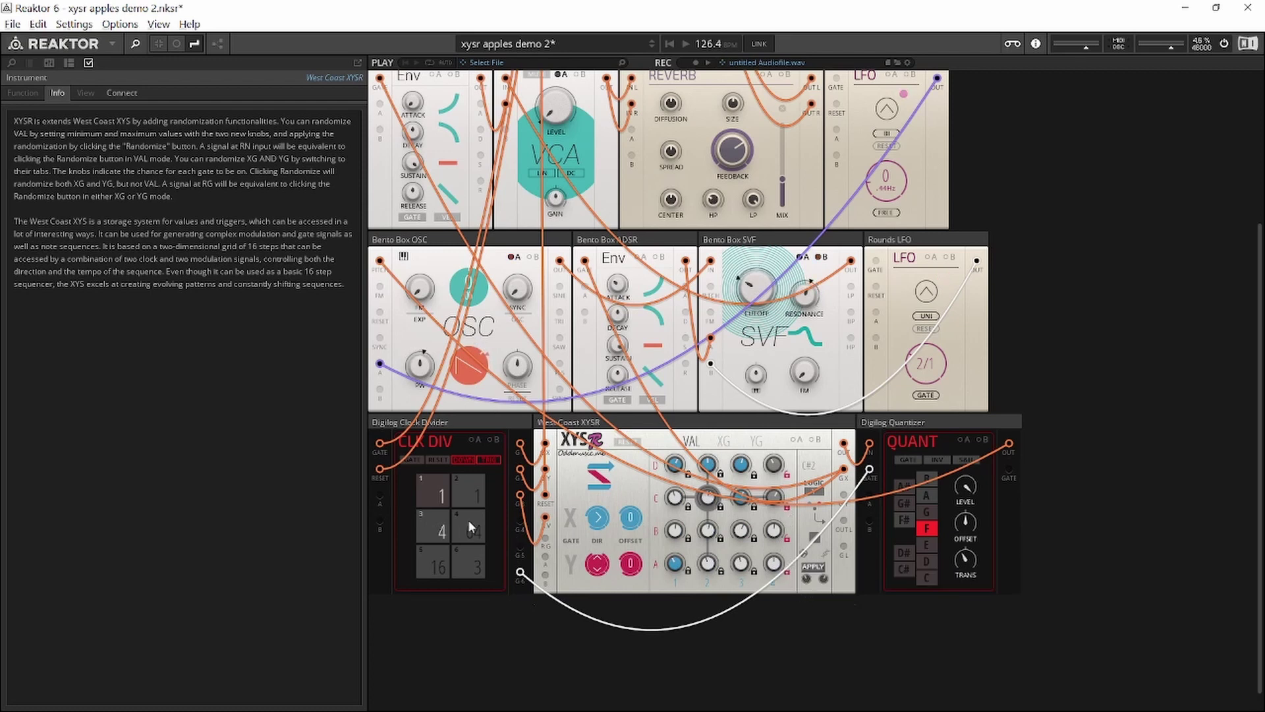
{"action": "key", "text": "space"}
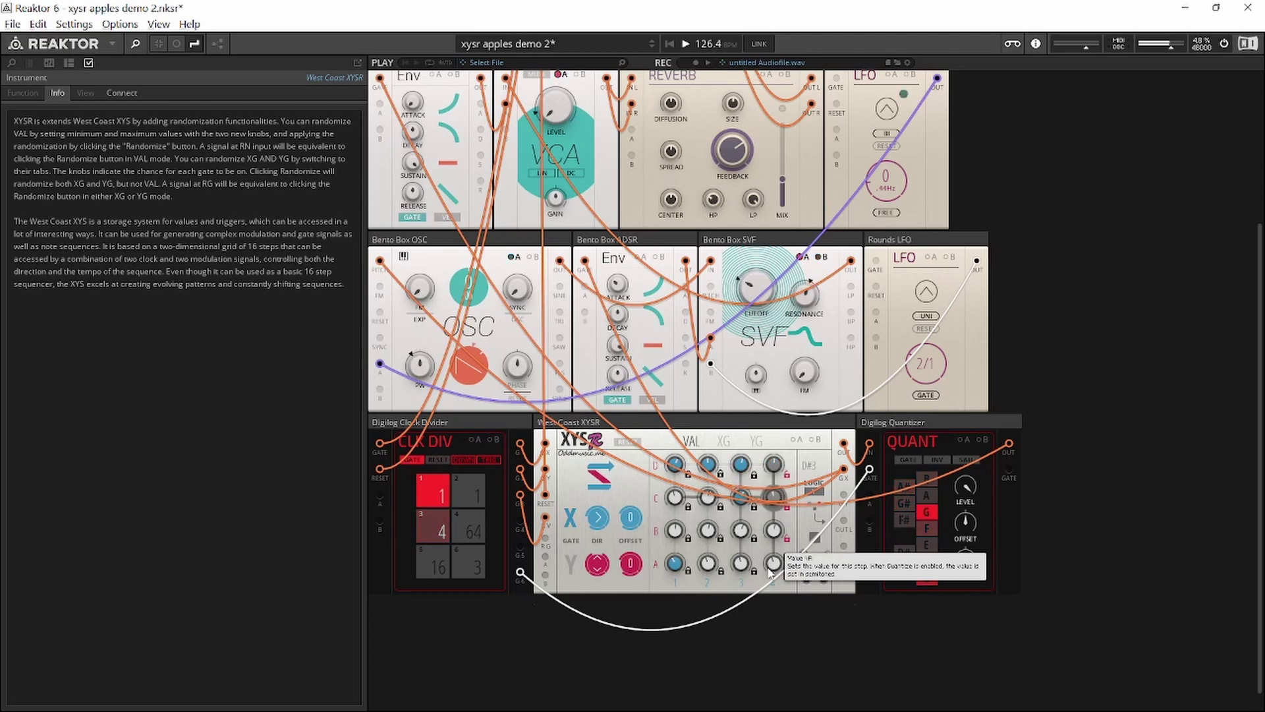
{"action": "key", "text": "space"}
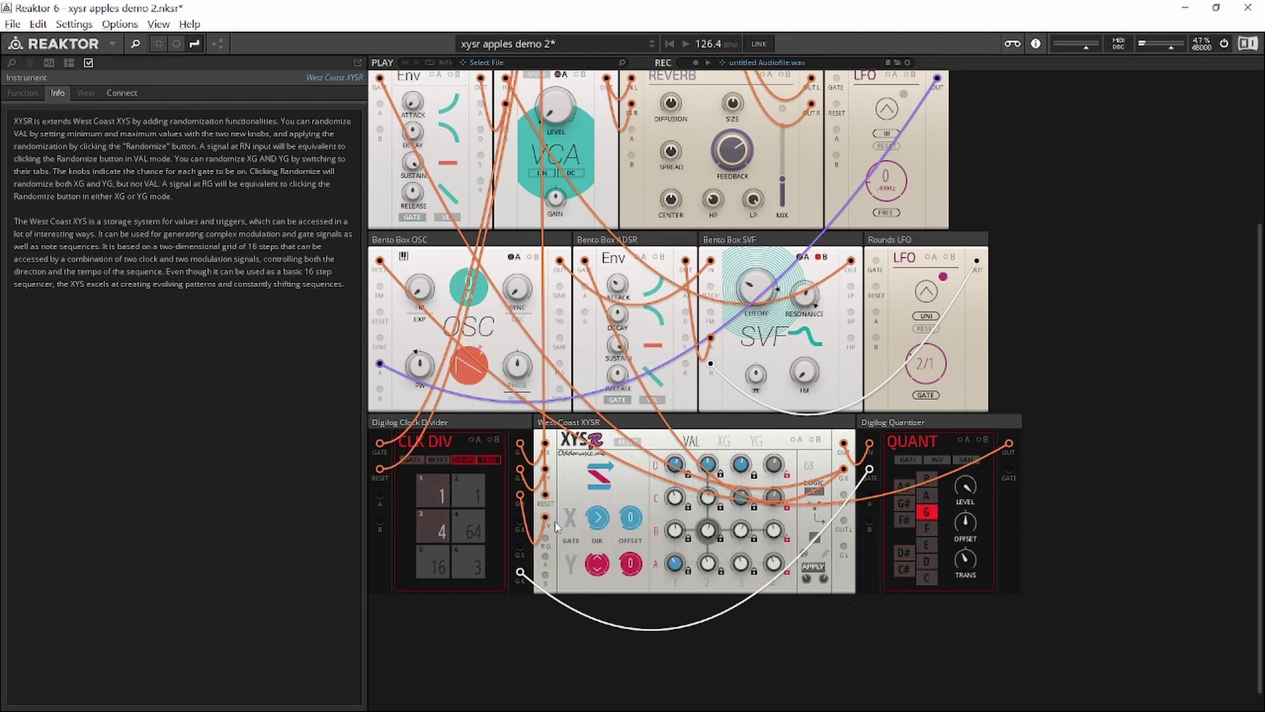
- Move the clock cable from the XYSR's randomize-value input to its randomize-gate input and play the sequence in the XG view
{"action": "mouse_move", "coordinate": [545, 517]}
{"action": "left_mouse_down"}
{"action": "mouse_move", "coordinate": [509, 517]}
{"action": "mouse_move", "coordinate": [526, 544]}
{"action": "mouse_move", "coordinate": [545, 538]}
{"action": "left_mouse_up"}
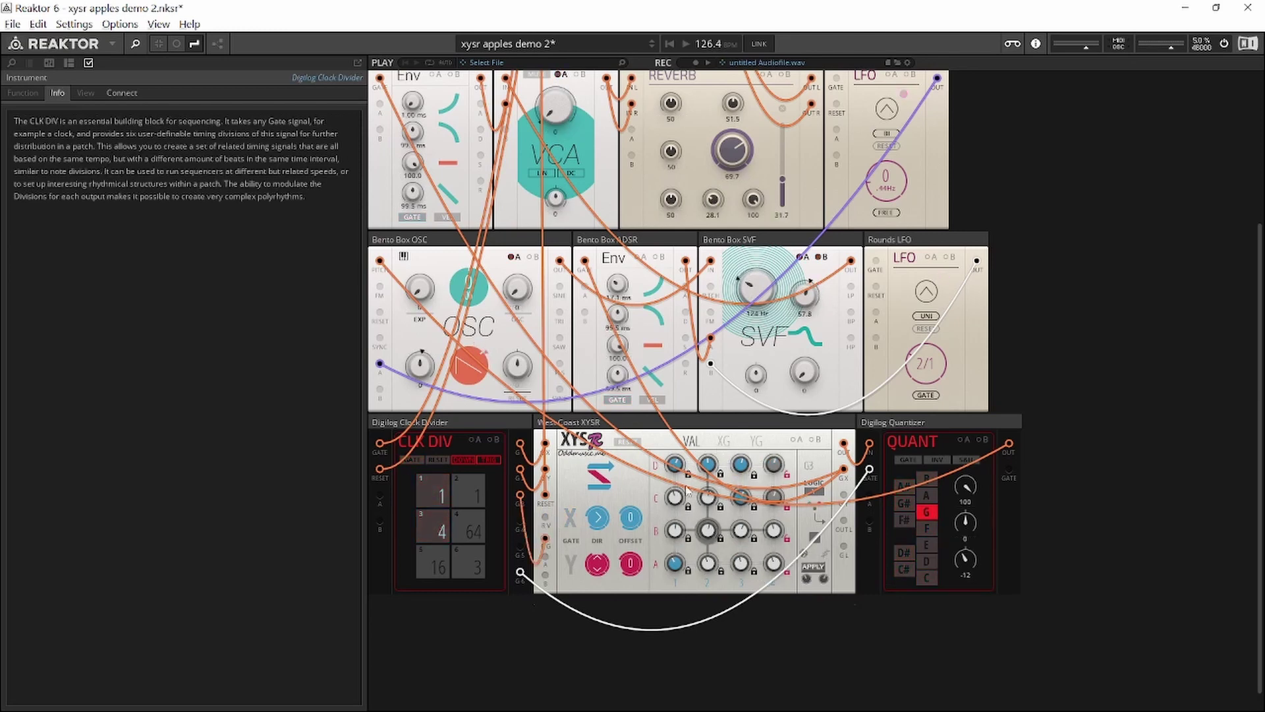
{"action": "left_click", "coordinate": [725, 441]}
{"action": "key", "text": "space"}
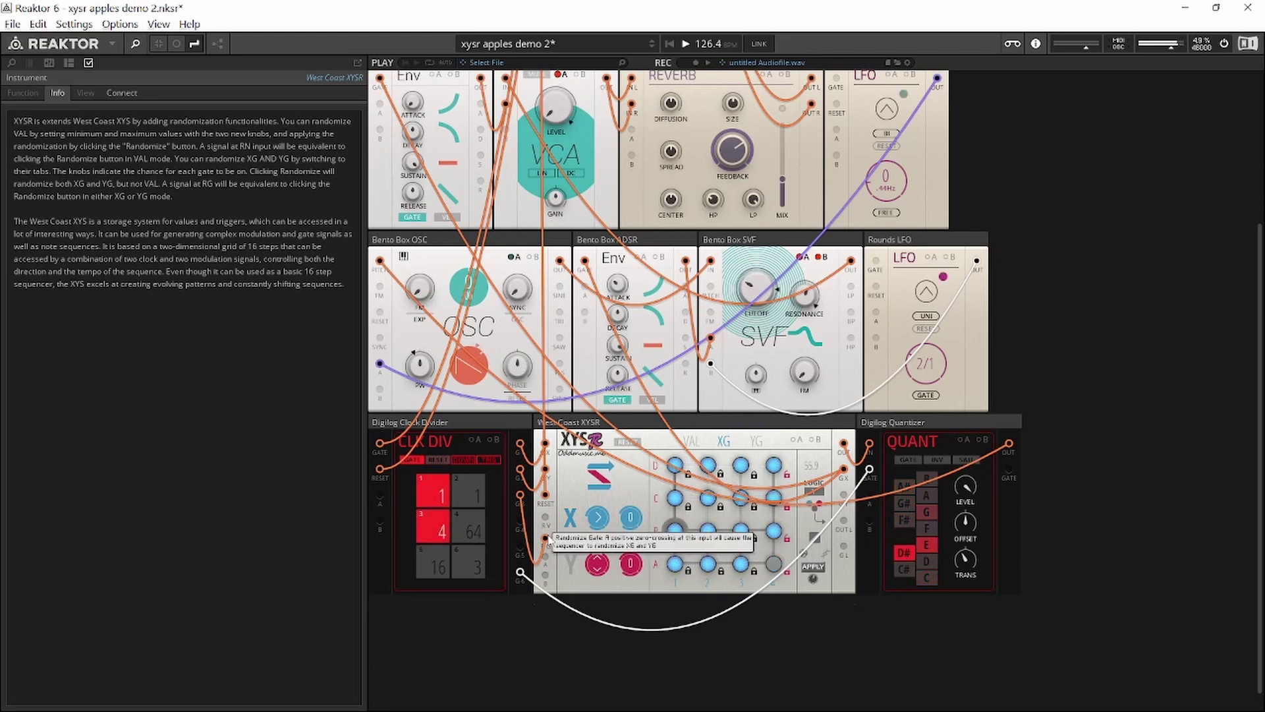
- Move the randomize-gate cable's source to the clock divider's output 4, and set the minimum random note value to 5 in the VAL view
{"action": "left_click_drag", "start_coordinate": [547, 538], "coordinate": [522, 524]}
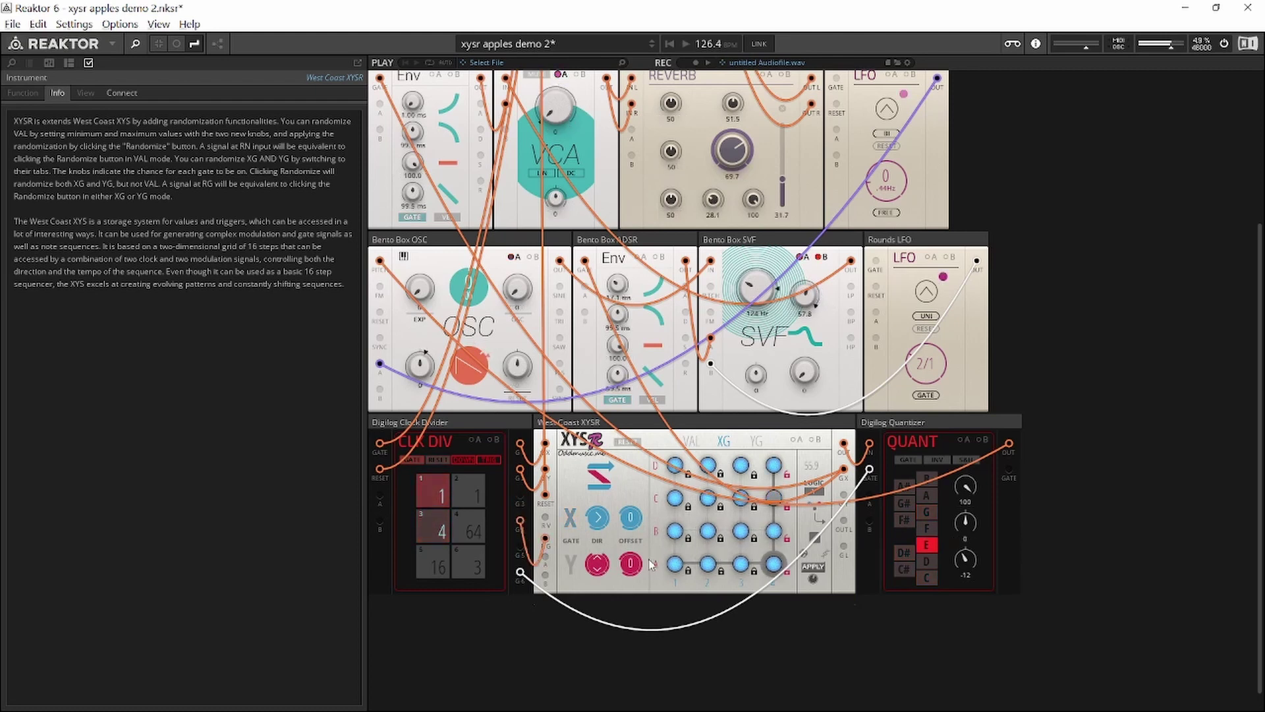
{"action": "left_click", "coordinate": [692, 444]}
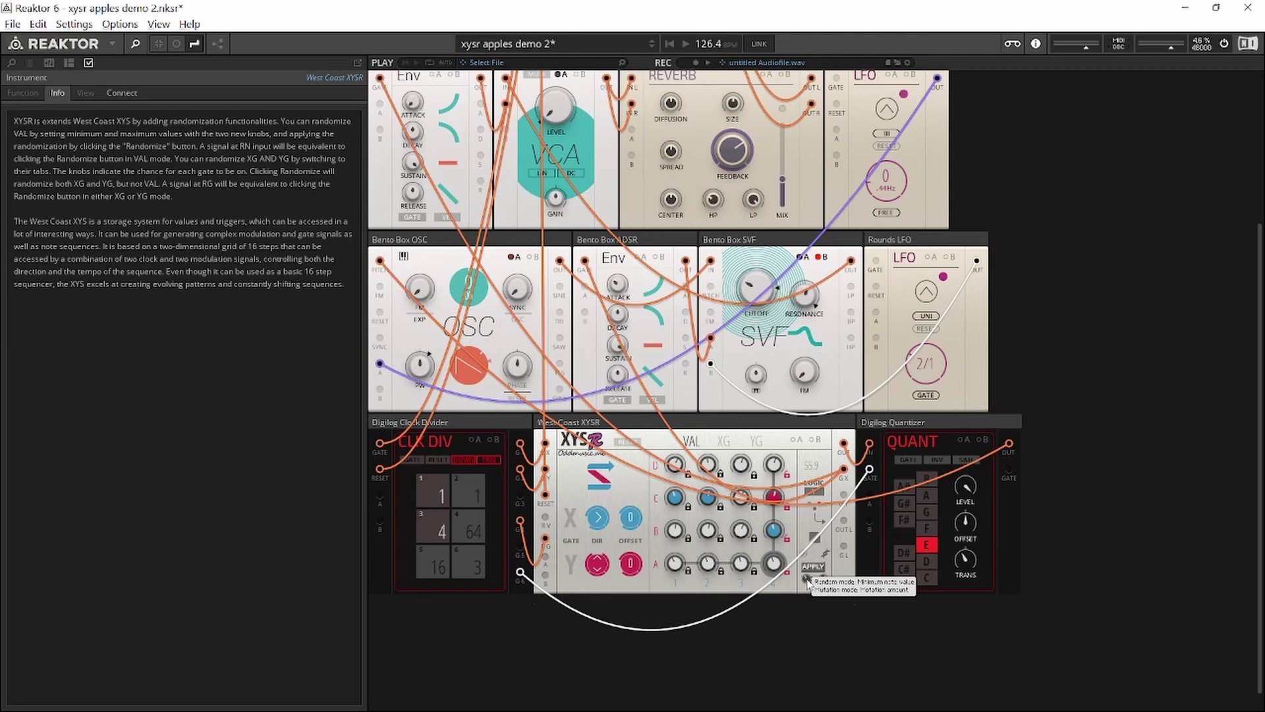
{"action": "left_click_drag", "start_coordinate": [808, 580], "coordinate": [804, 601]}
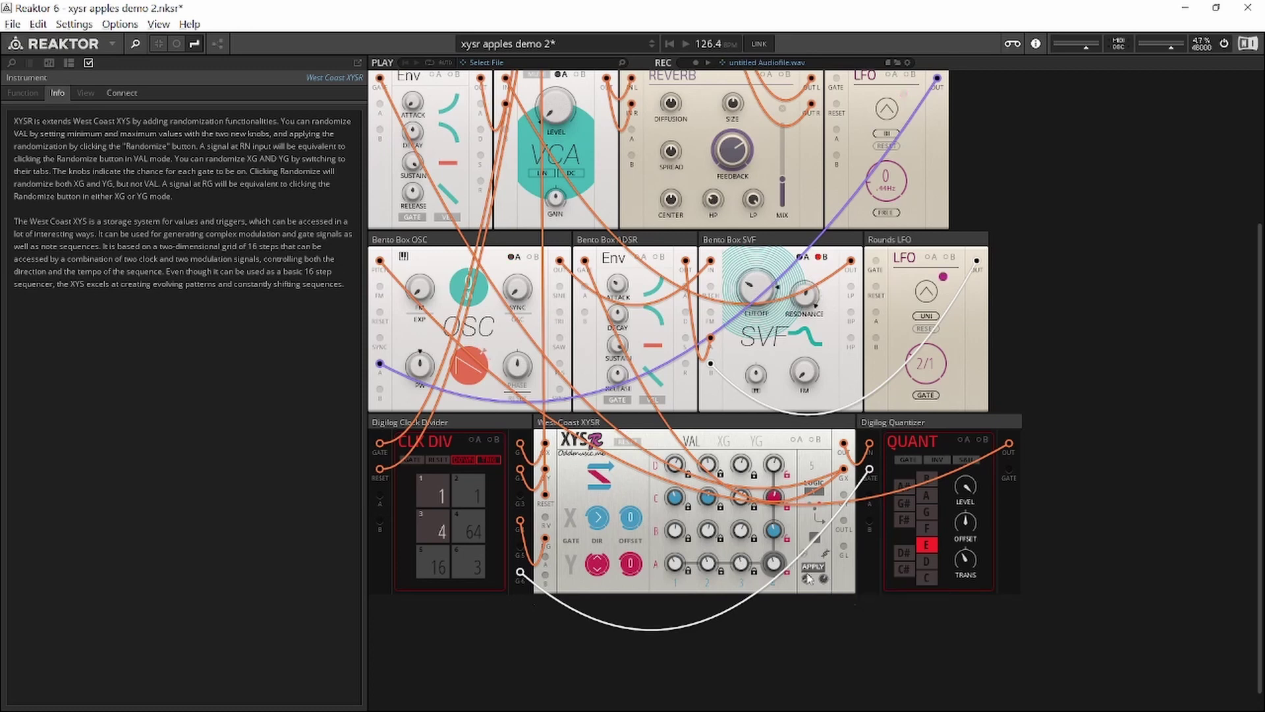
- Reload the recent rack file "xysr apples demo 2.nksr" without saving the changes and play it briefly
{"action": "left_click", "coordinate": [7, 23]}
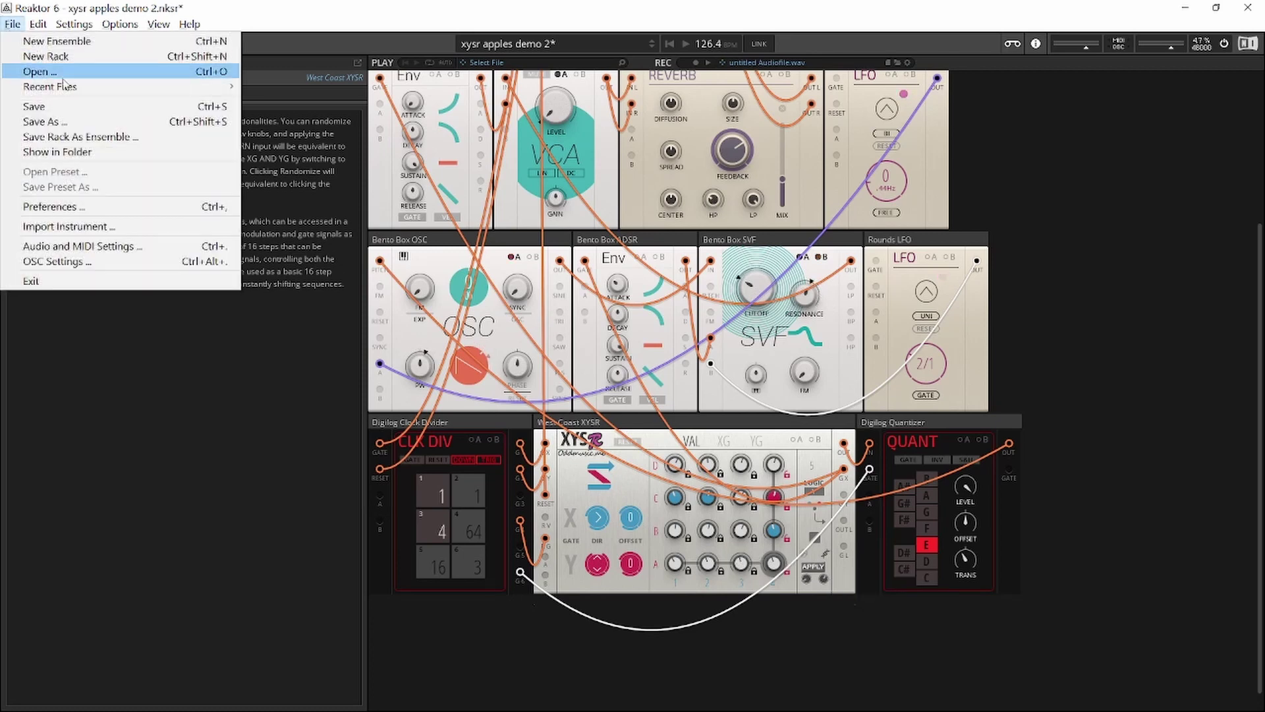
{"action": "mouse_move", "coordinate": [198, 86]}
{"action": "left_click", "coordinate": [381, 92]}
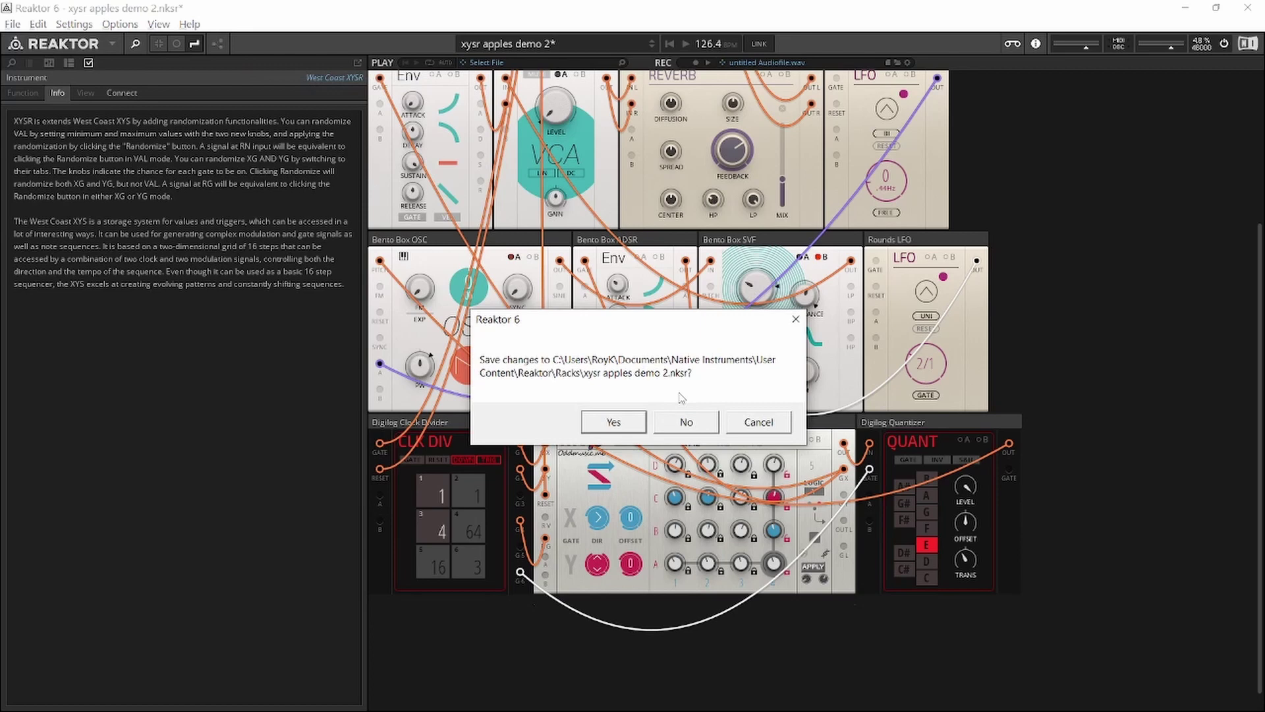
{"action": "left_click", "coordinate": [681, 418]}
{"action": "key", "text": "space"}
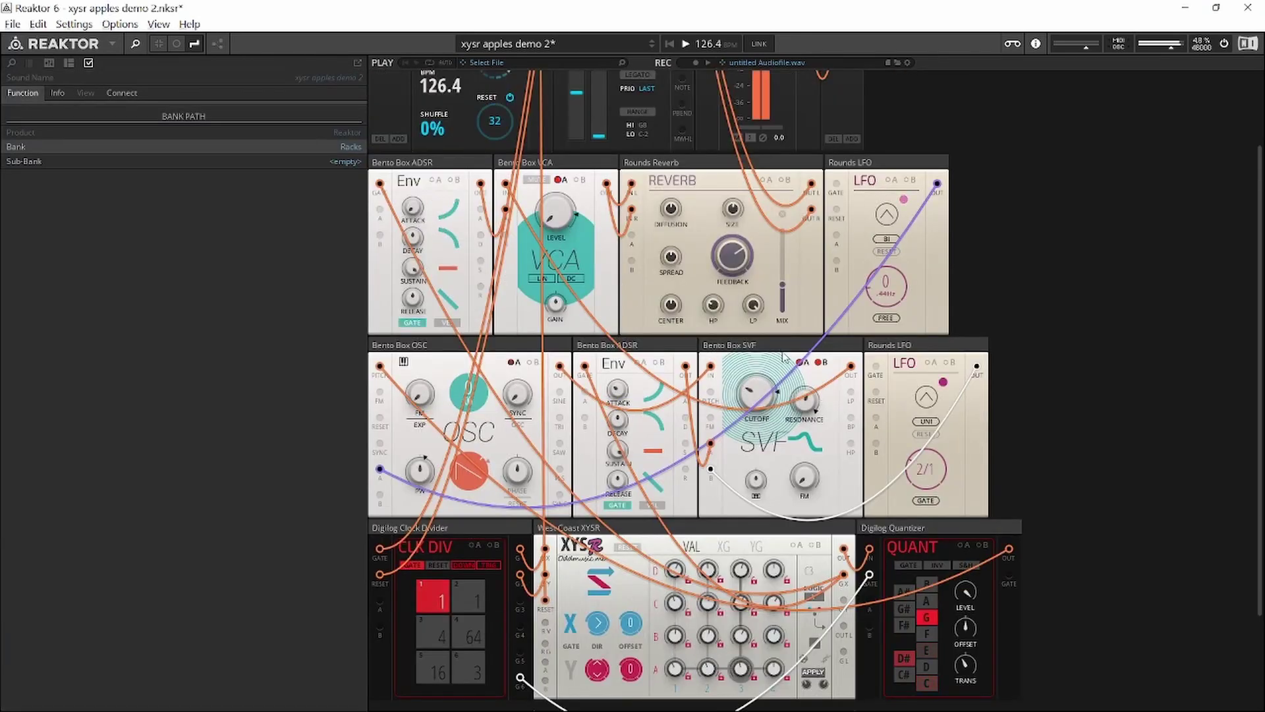
{"action": "scroll", "coordinate": [758, 455], "scroll_direction": "down", "scroll_amount": 2}
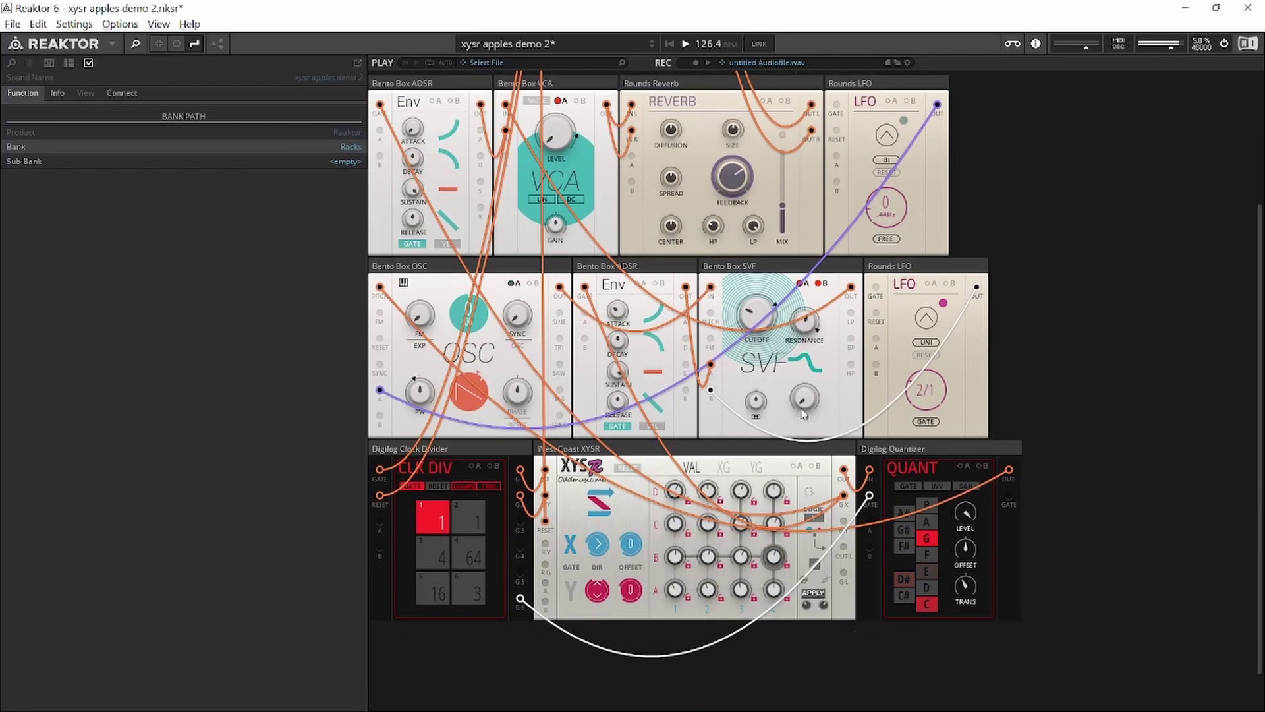
{"action": "key", "text": "space"}
- Switch the XYSR to mutation mode, patch the clock divider's output 3 to its randomize-value input, and start playback
{"action": "left_click", "coordinate": [826, 585]}
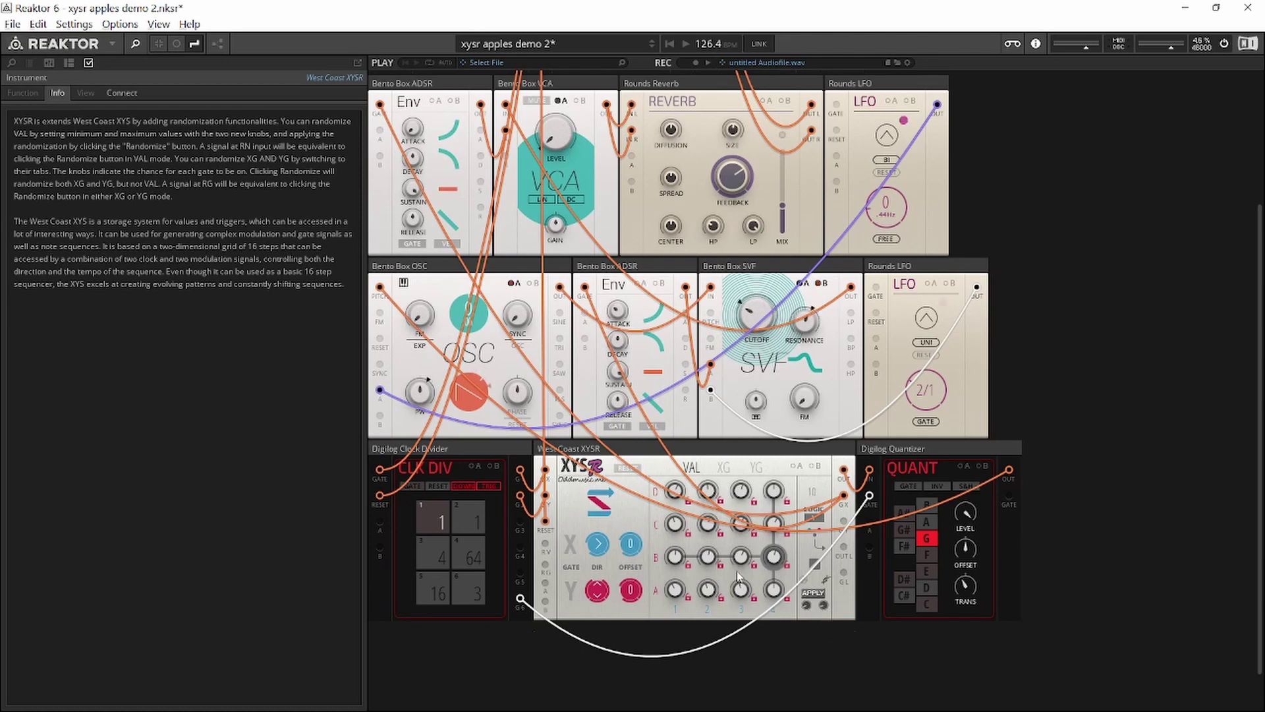
{"action": "left_click_drag", "start_coordinate": [520, 522], "coordinate": [545, 544]}
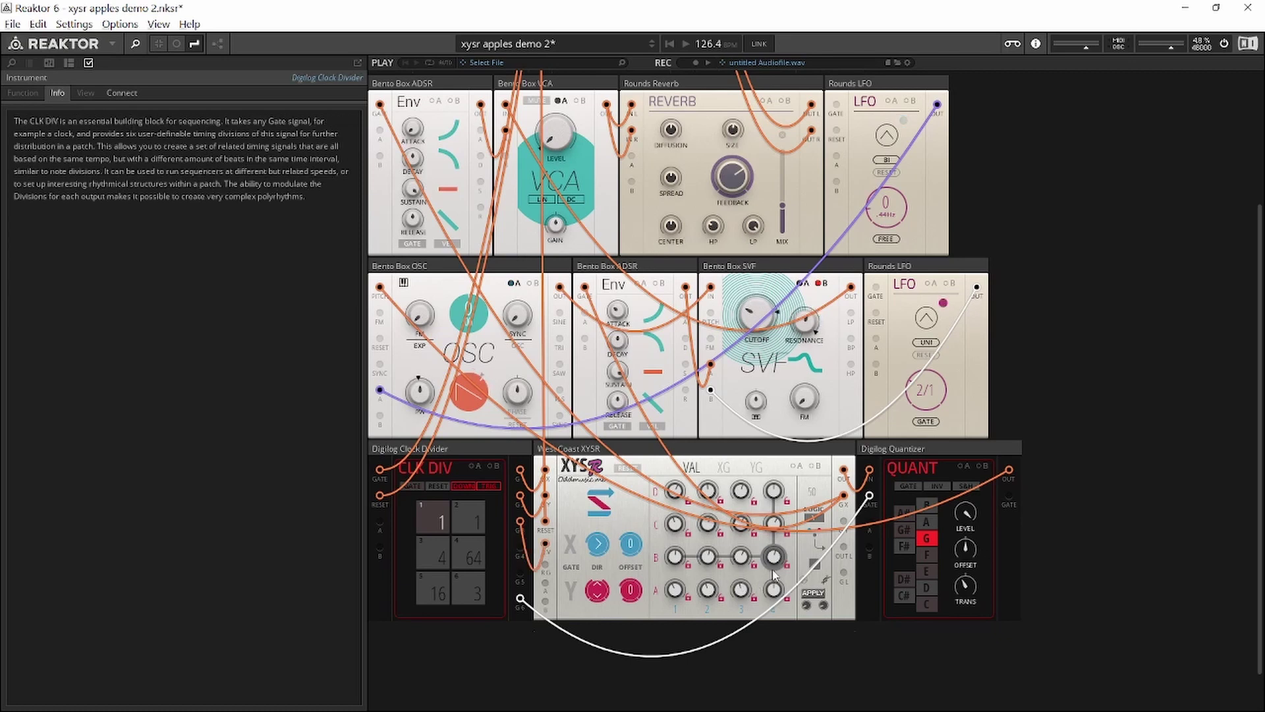
{"action": "key", "text": "space"}
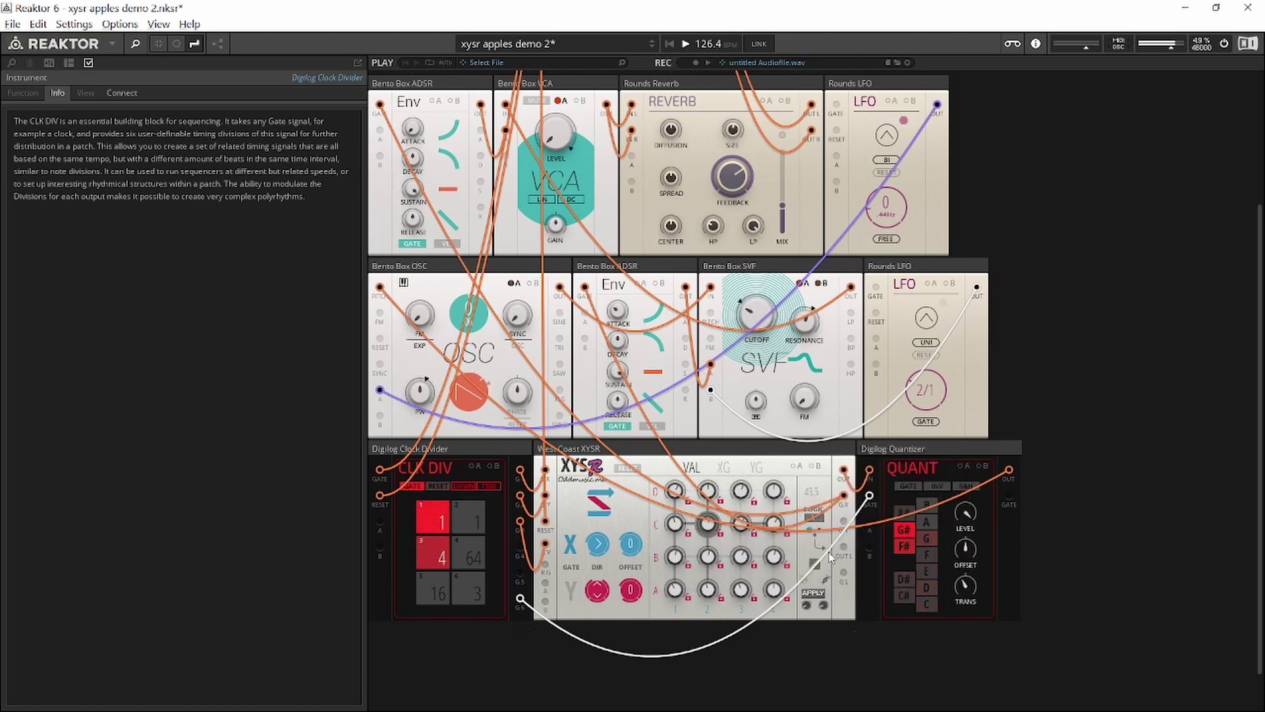
- Set the XG gate mutation chance to 100, switch off the gates in columns 1 and 2, and apply the mutation
{"action": "left_click", "coordinate": [725, 469]}
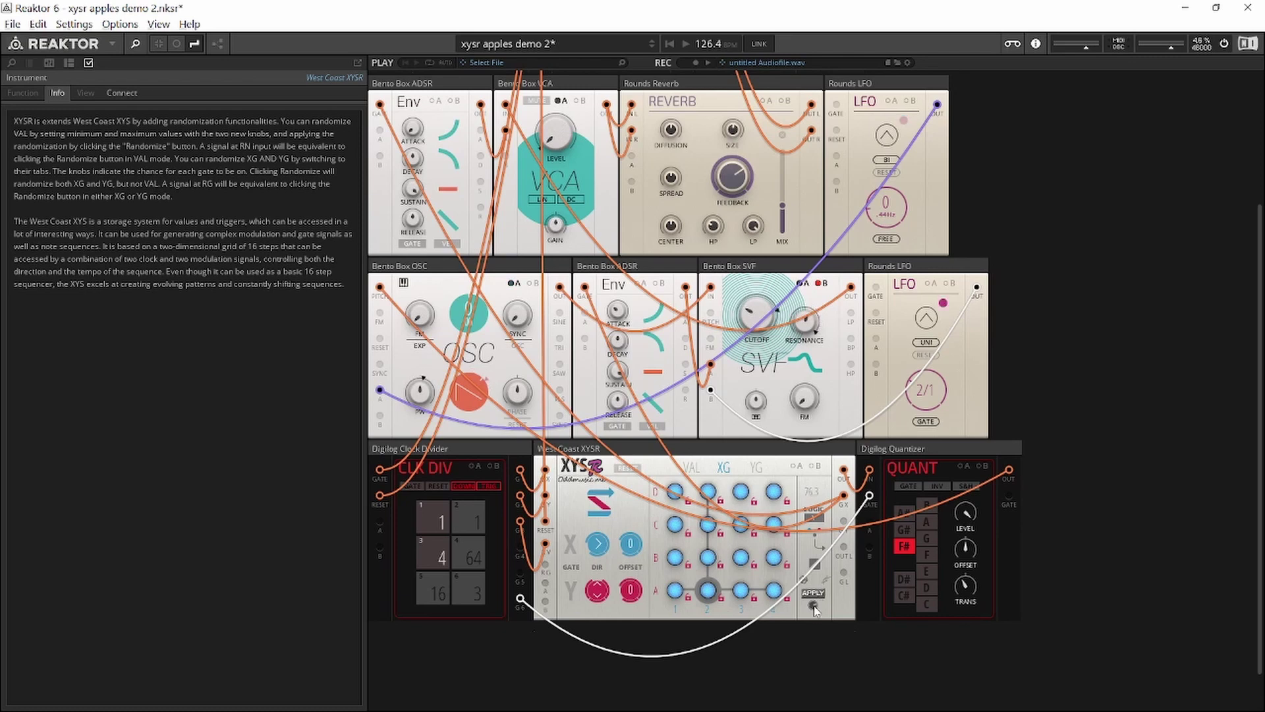
{"action": "left_click_drag", "start_coordinate": [815, 603], "coordinate": [816, 571]}
{"action": "left_click", "coordinate": [676, 589]}
{"action": "left_click", "coordinate": [676, 524]}
{"action": "left_click", "coordinate": [676, 491]}
{"action": "left_click", "coordinate": [708, 491]}
{"action": "left_click", "coordinate": [707, 524]}
{"action": "left_click", "coordinate": [710, 557]}
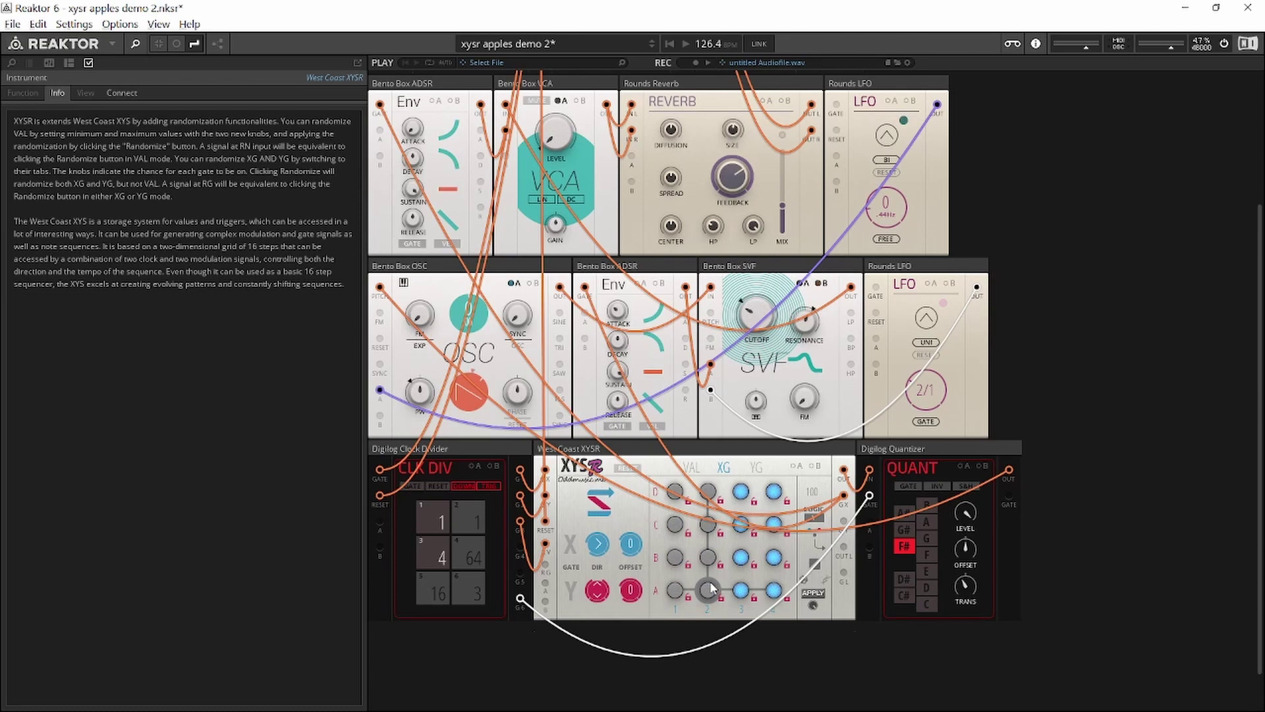
{"action": "left_click", "coordinate": [817, 597]}
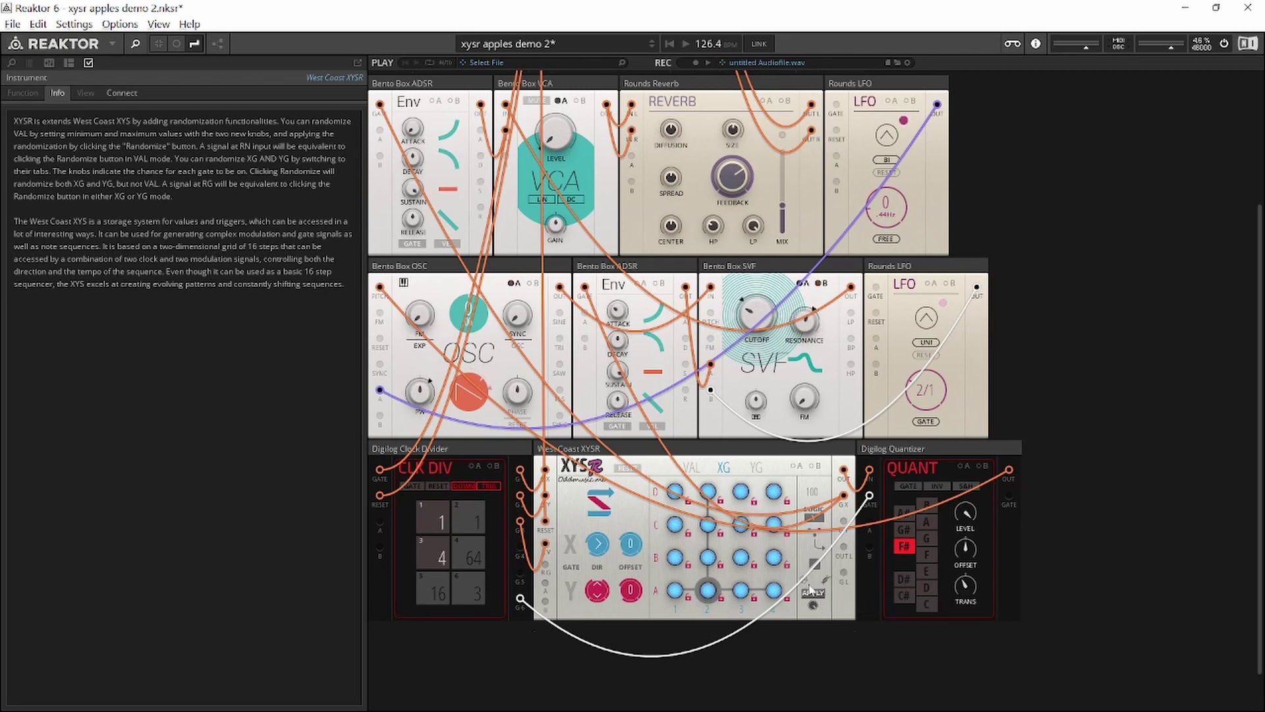
- Switch off the XG gates in columns 1 and 2 again and apply the mutation twice at full chance
{"action": "left_click", "coordinate": [674, 590]}
{"action": "left_click", "coordinate": [675, 557]}
{"action": "left_click", "coordinate": [674, 524]}
{"action": "left_click", "coordinate": [675, 491]}
{"action": "left_click", "coordinate": [708, 491]}
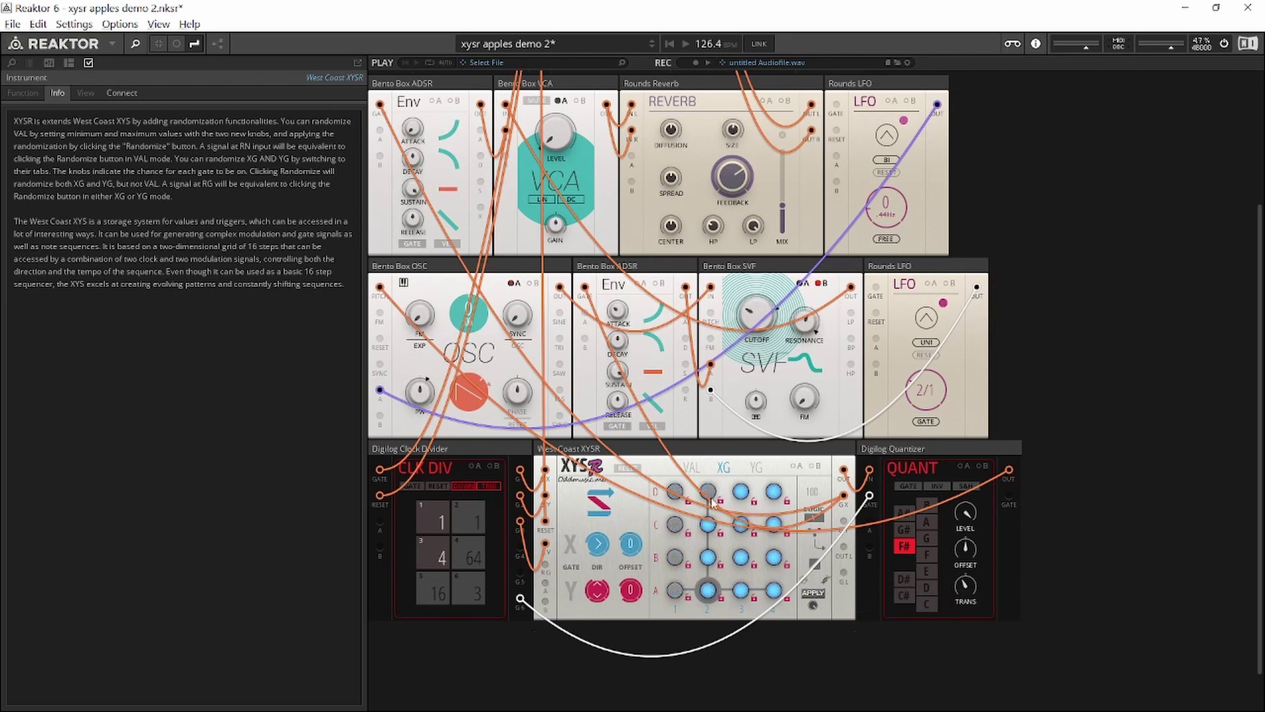
{"action": "left_click", "coordinate": [816, 594]}
{"action": "left_click", "coordinate": [816, 593]}
- Set the gate mutation chance to 12.5 and apply the mutation repeatedly to vary the XG pattern
{"action": "left_click", "coordinate": [814, 593]}
{"action": "left_click", "coordinate": [814, 594]}
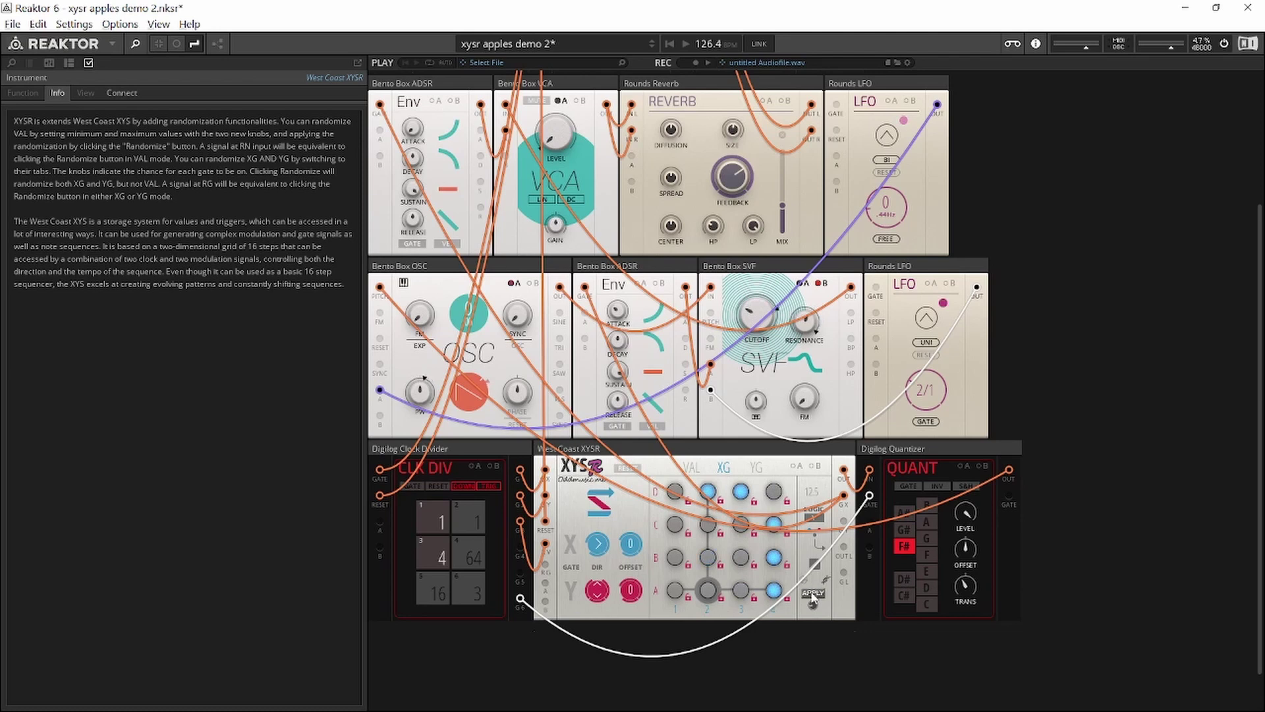
{"action": "left_click", "coordinate": [813, 595]}
{"action": "left_click", "coordinate": [813, 595]}
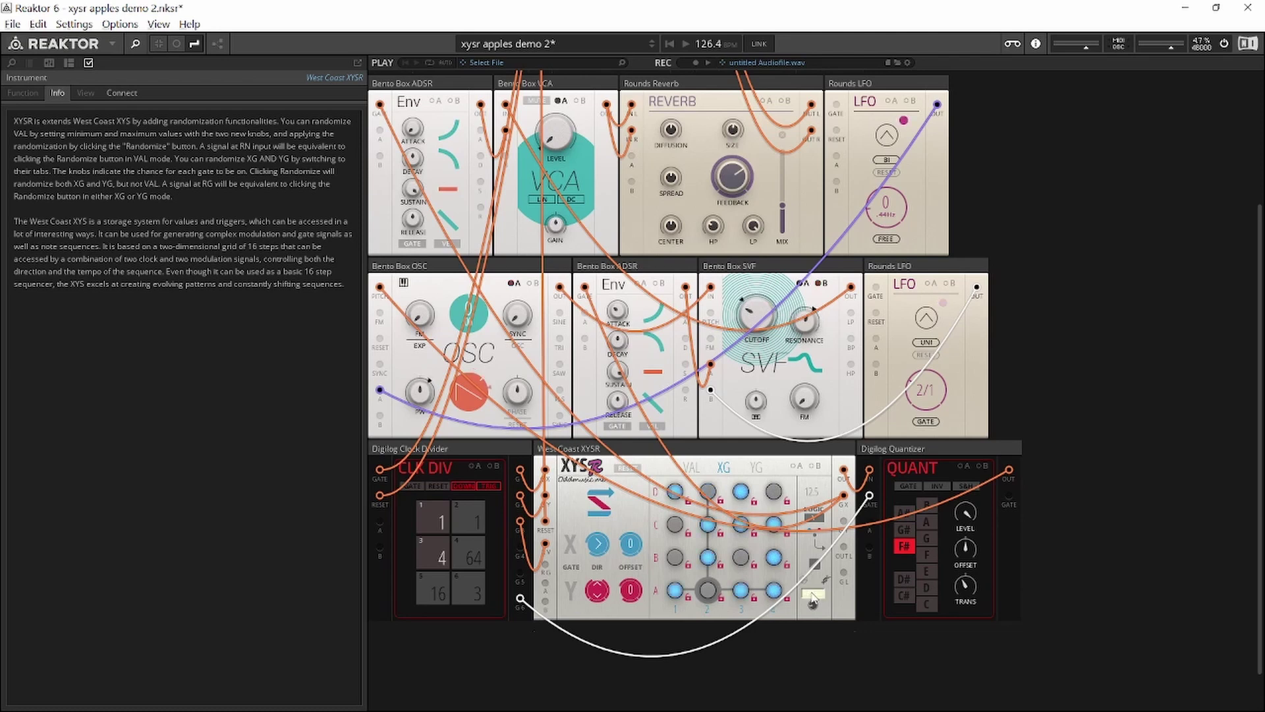
{"action": "left_click", "coordinate": [813, 595]}
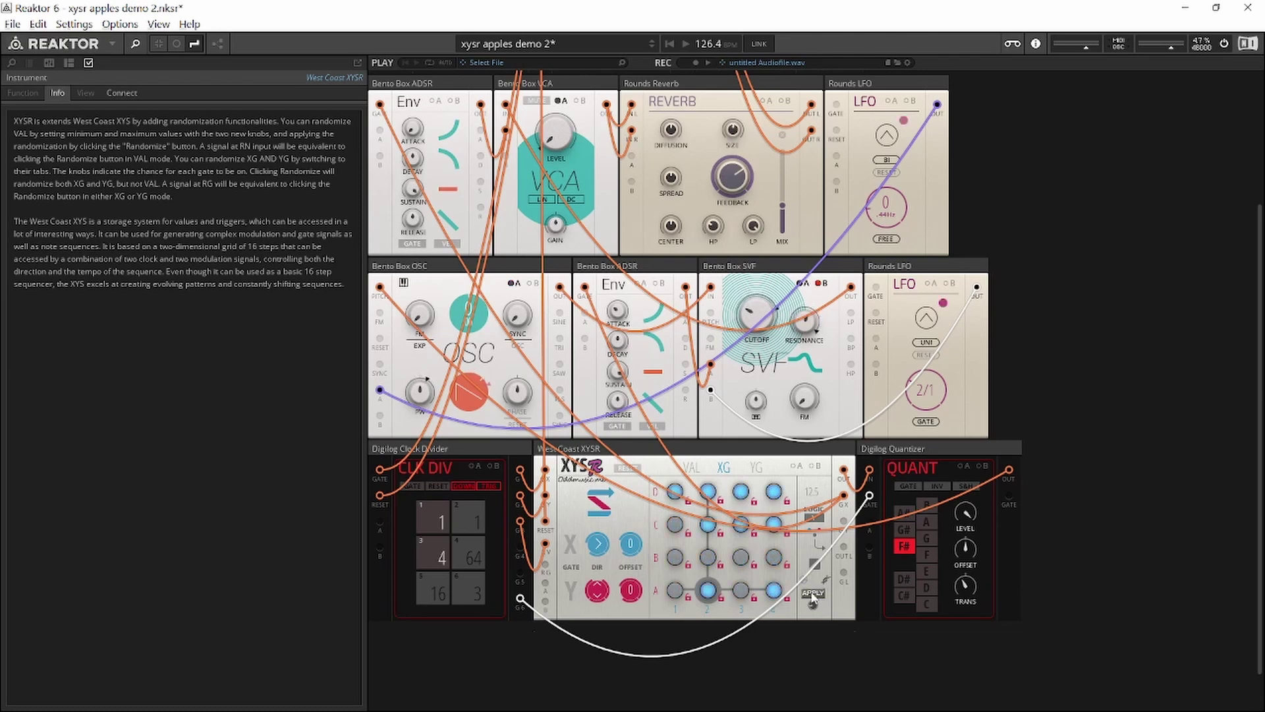
- Apply the gate mutation once more, then switch on the remaining XG gates so that the whole 16-step grid is on
{"action": "left_click", "coordinate": [813, 594]}
{"action": "left_click", "coordinate": [774, 557]}
{"action": "left_click", "coordinate": [741, 590]}
{"action": "left_click", "coordinate": [708, 556]}
{"action": "left_click", "coordinate": [707, 524]}
{"action": "left_click", "coordinate": [681, 526]}
{"action": "left_click", "coordinate": [679, 559]}
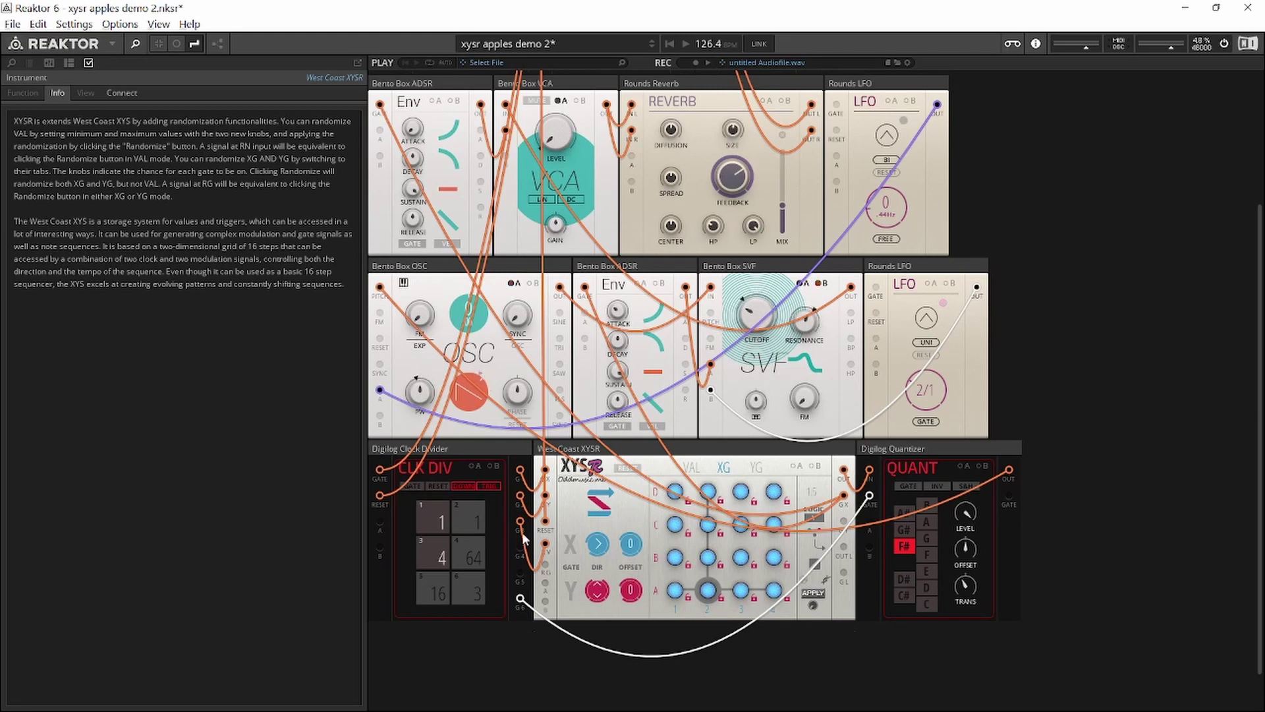
- Patch the clock divider's output 3 to the XYSR's randomize-gate input, start playback, and adjust the XG mutation chance
{"action": "mouse_move", "coordinate": [522, 521]}
{"action": "left_mouse_down"}
{"action": "mouse_move", "coordinate": [546, 565]}
{"action": "mouse_move", "coordinate": [524, 531]}
{"action": "left_mouse_up"}
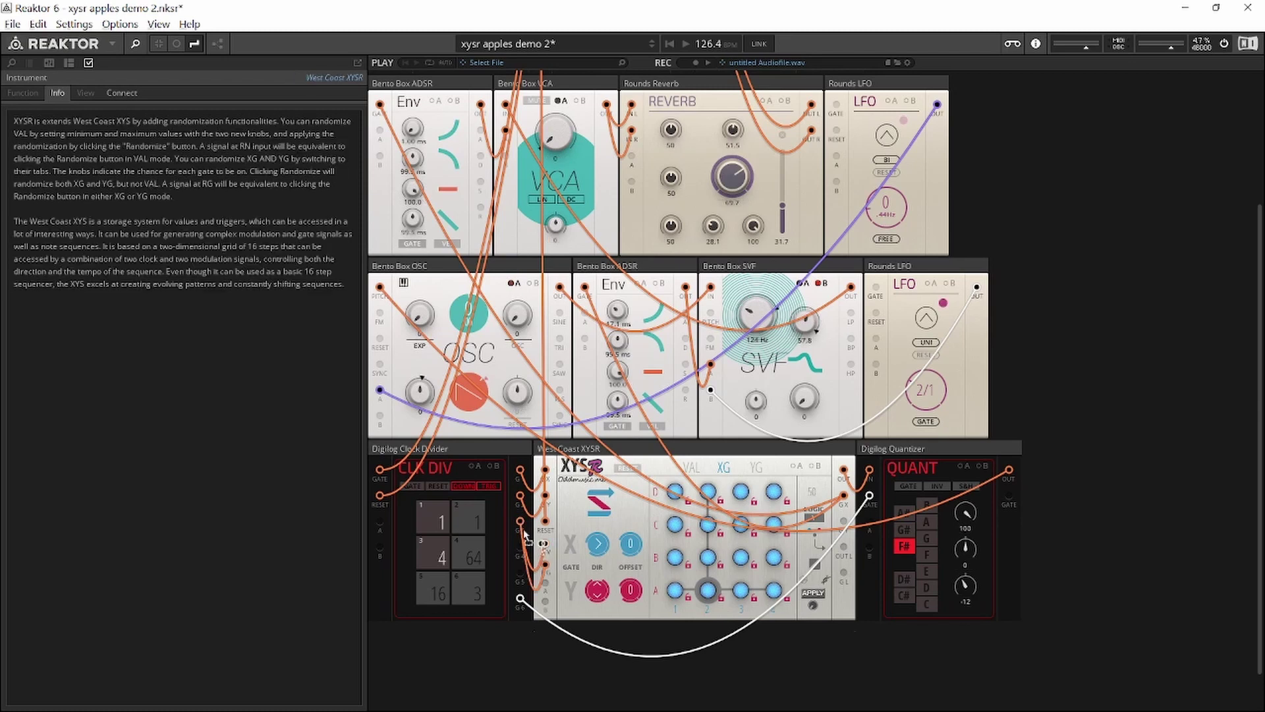
{"action": "key", "text": "space"}
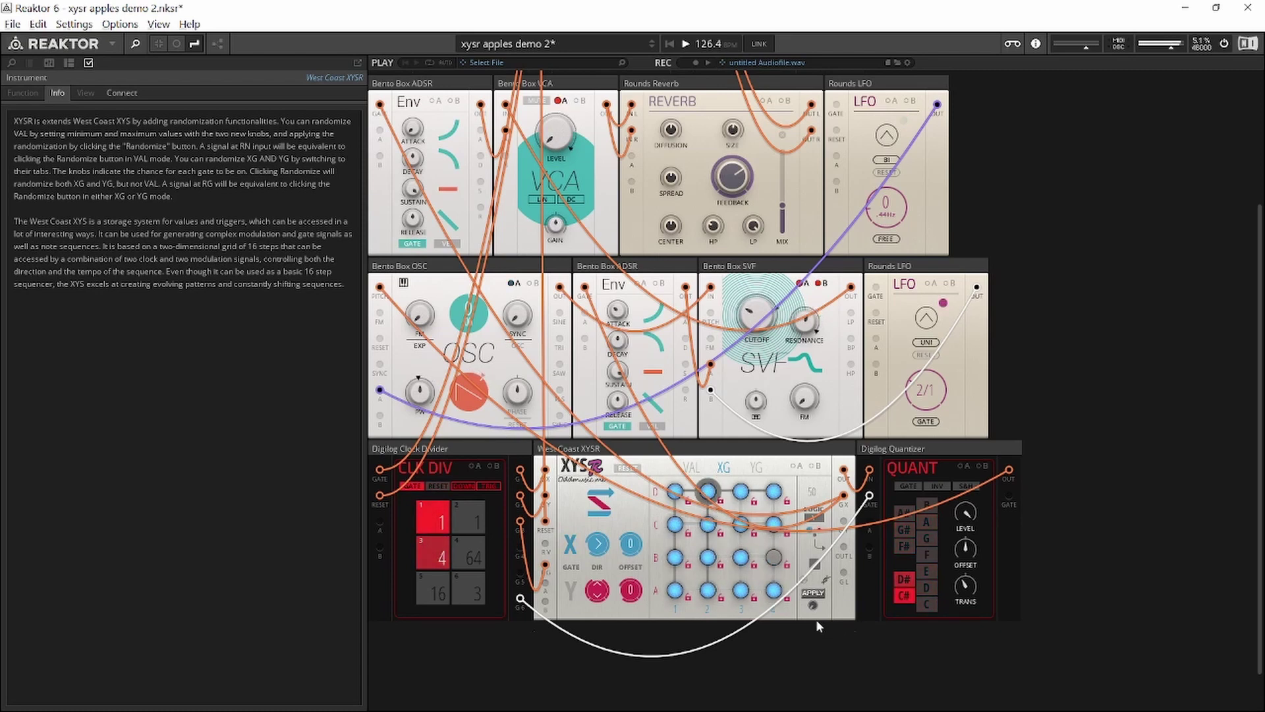
{"action": "left_click", "coordinate": [811, 607]}
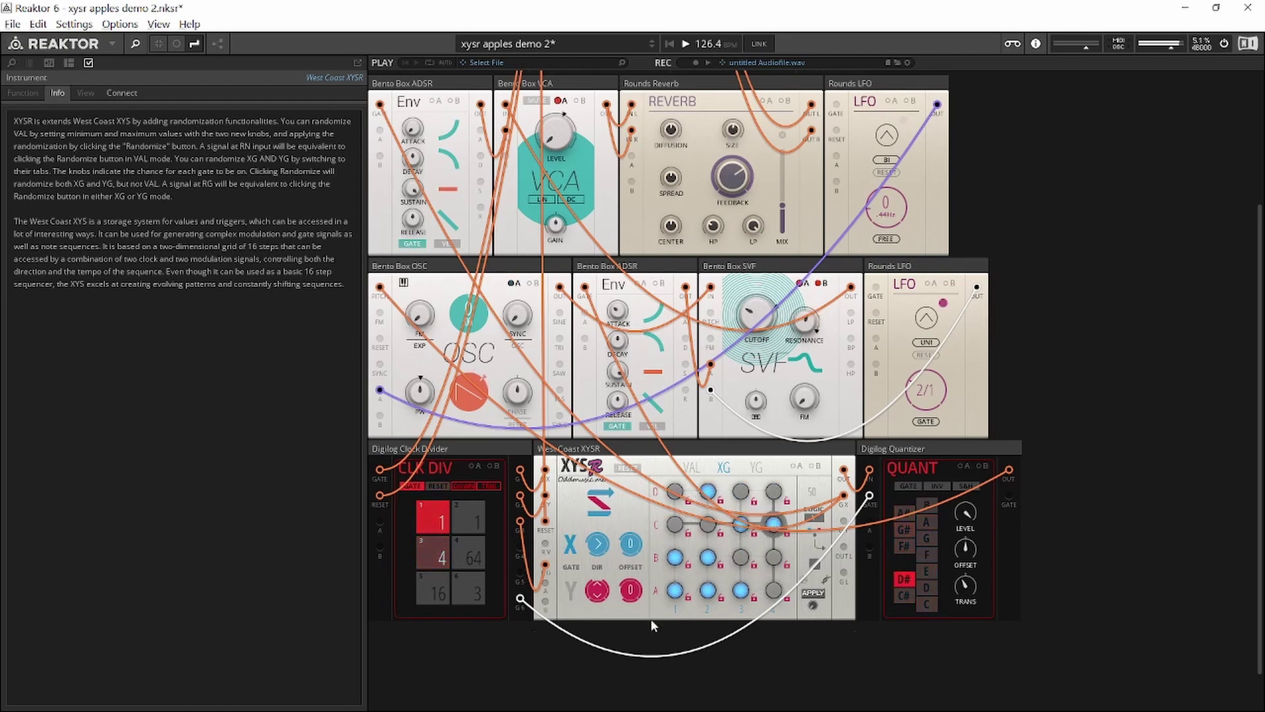
- Patch the clock divider's output 3 to the XYSR's randomize-value input as well, and compare the VAL, XG and YG pages during playback
{"action": "left_click_drag", "start_coordinate": [520, 522], "coordinate": [545, 543]}
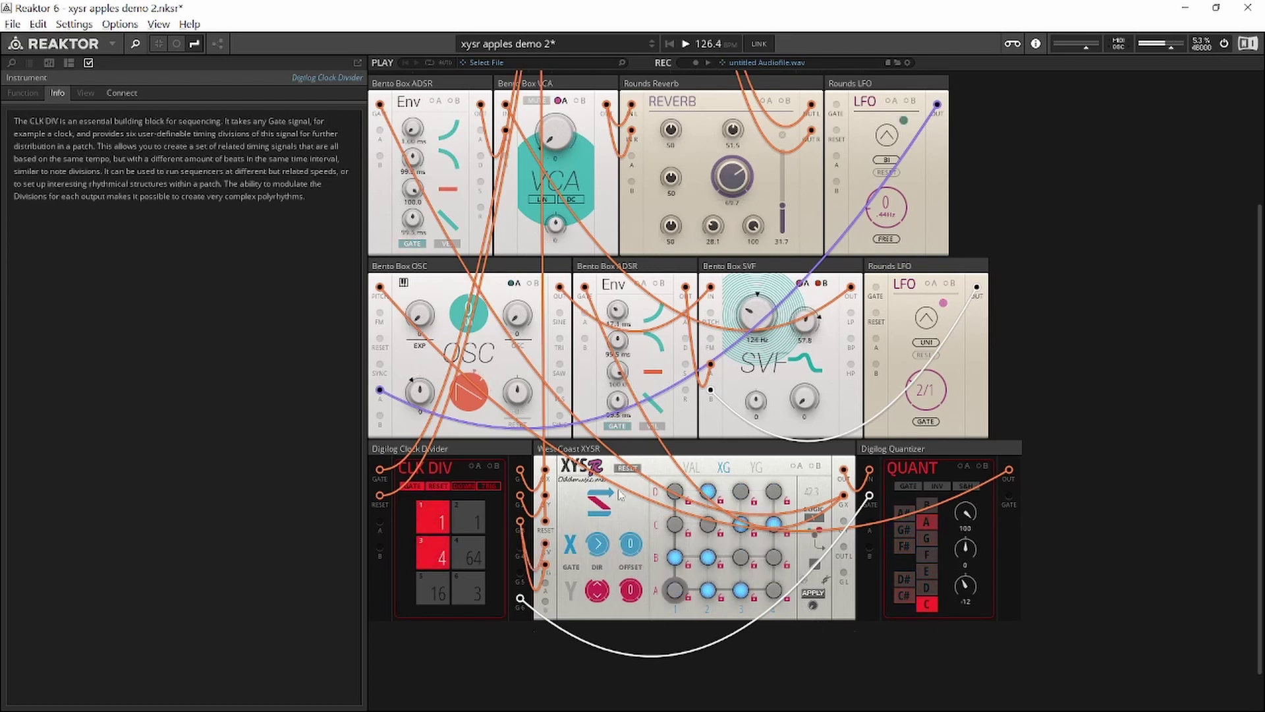
{"action": "left_click", "coordinate": [692, 468]}
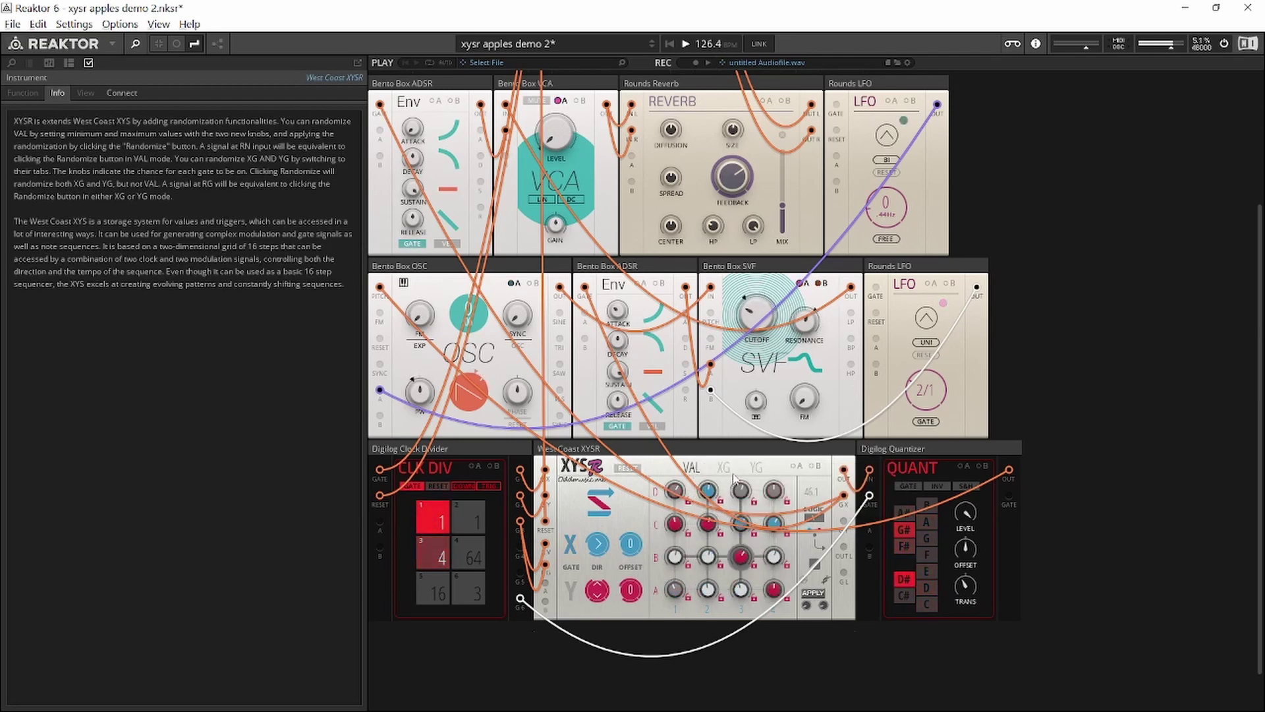
{"action": "left_click", "coordinate": [756, 468]}
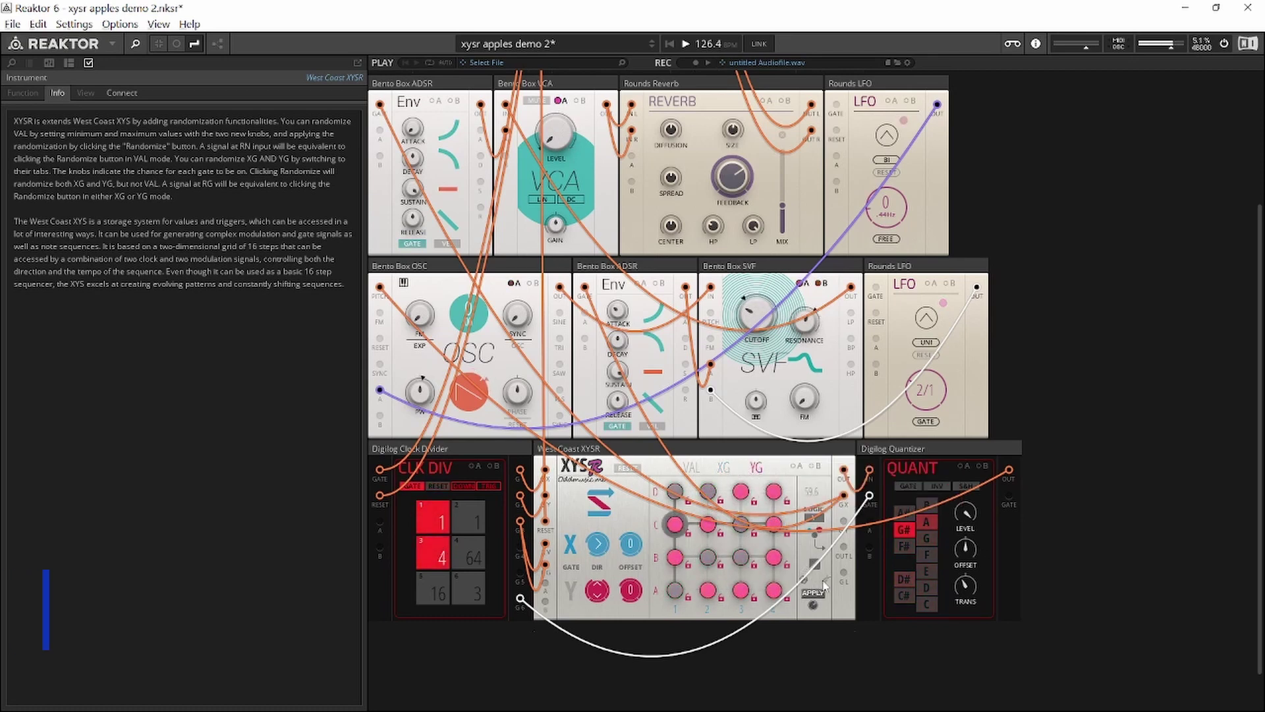
{"action": "left_click", "coordinate": [692, 468]}
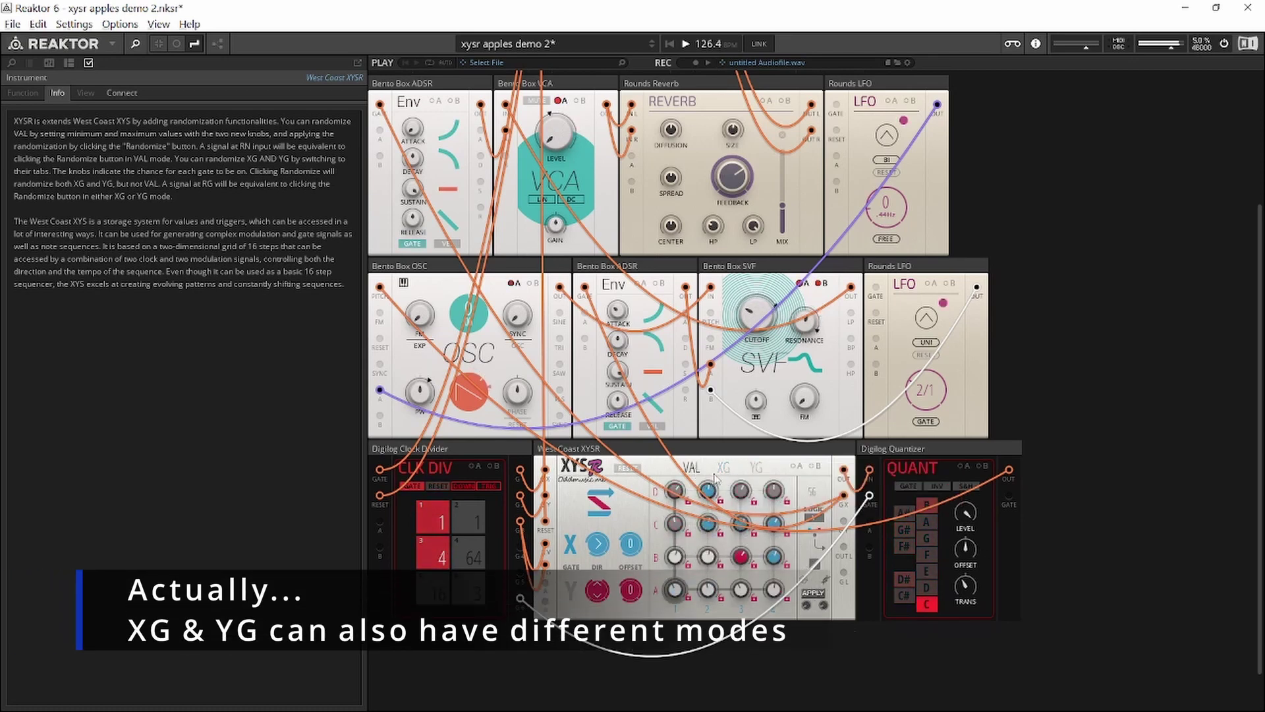
{"action": "left_click", "coordinate": [724, 467]}
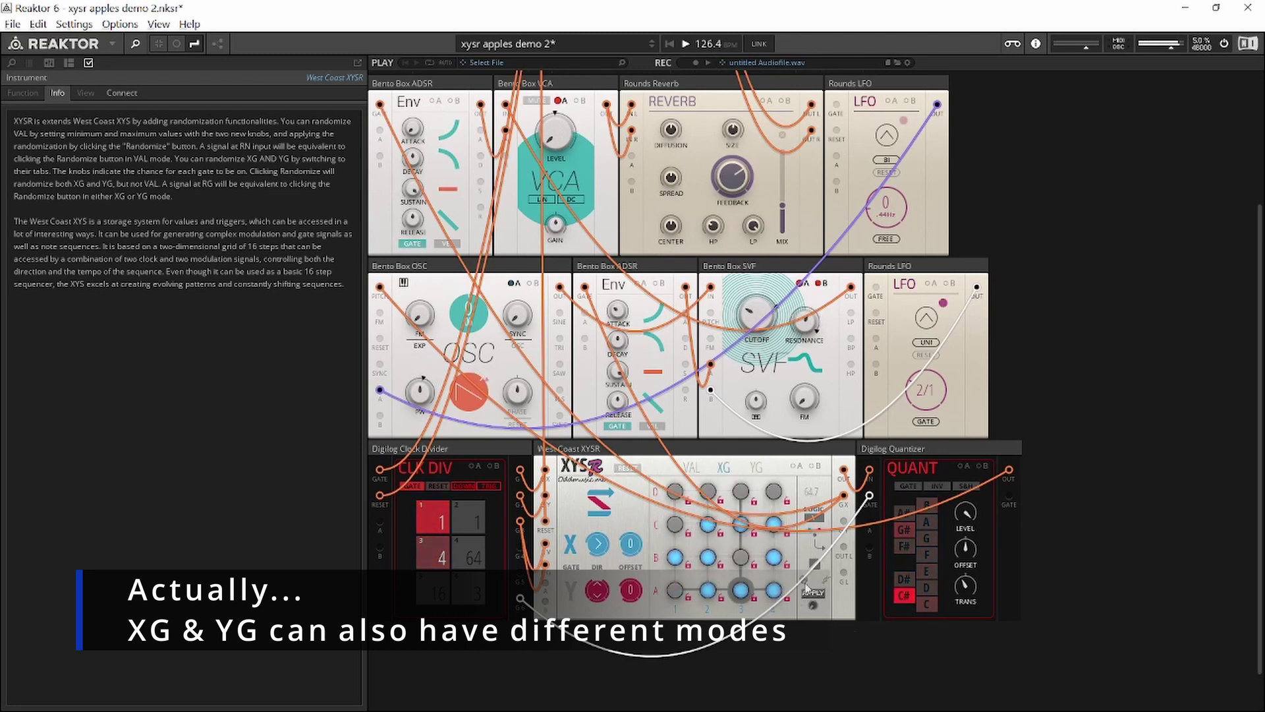
{"action": "left_click", "coordinate": [692, 468]}
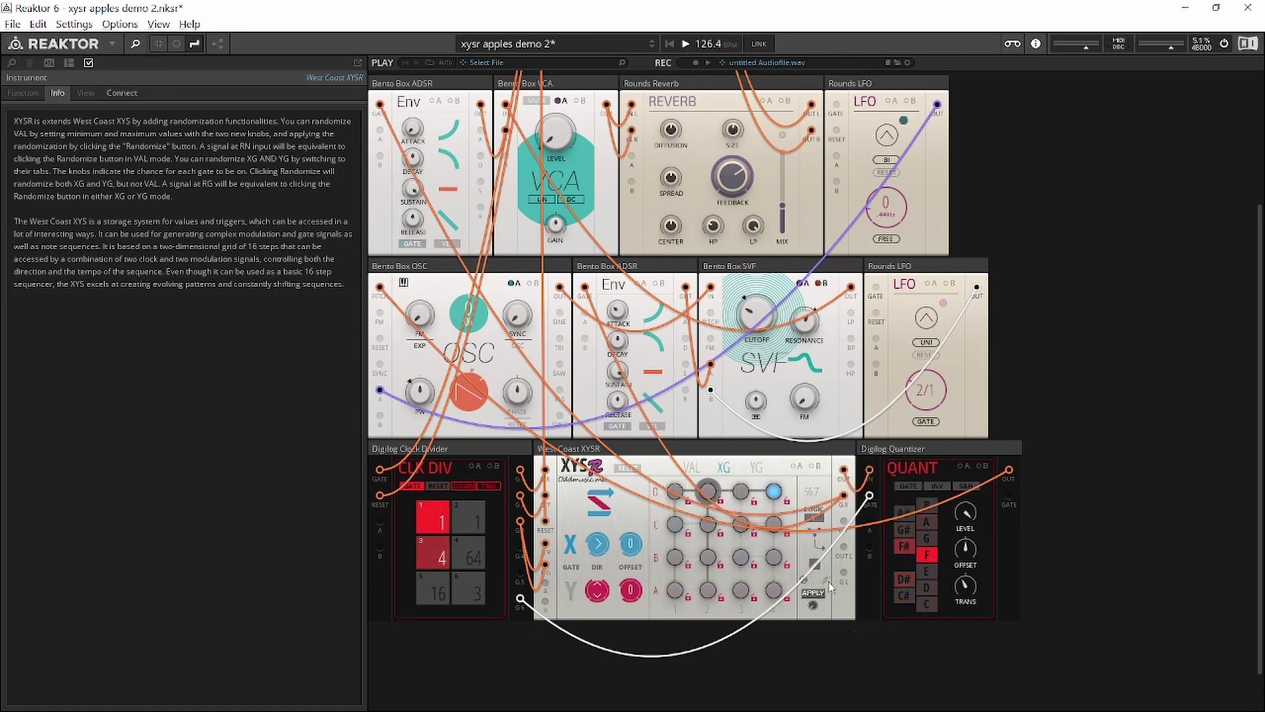
- Toggle the XYSR's gate randomization mode and adjust the gate chance while comparing the XG and YG patterns
{"action": "left_click", "coordinate": [825, 553]}
{"action": "left_click", "coordinate": [820, 554]}
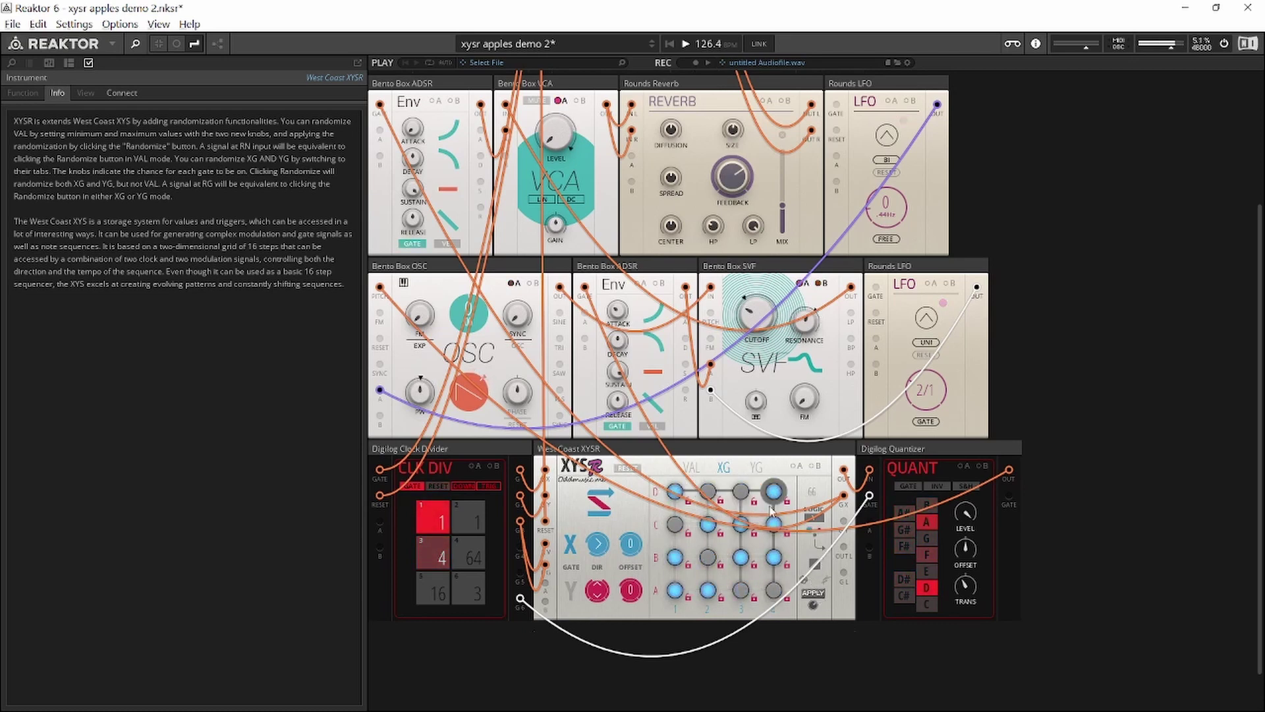
{"action": "left_click", "coordinate": [725, 468]}
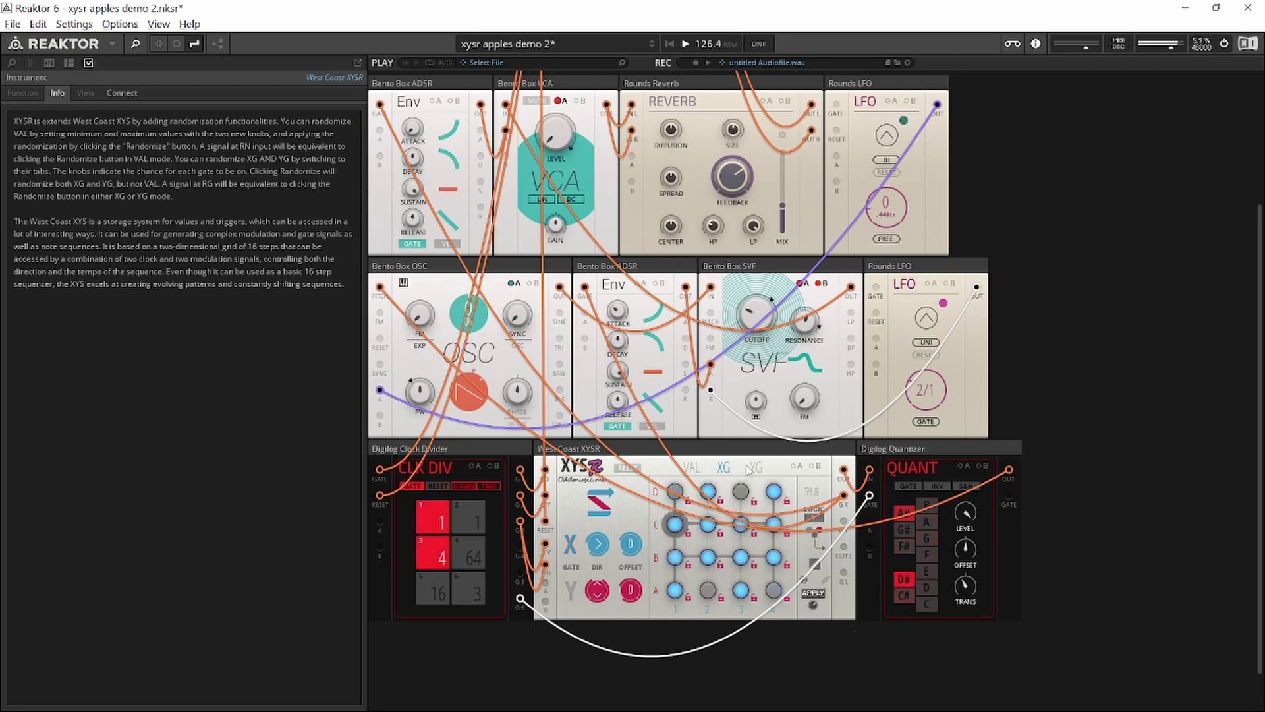
{"action": "left_click", "coordinate": [814, 606]}
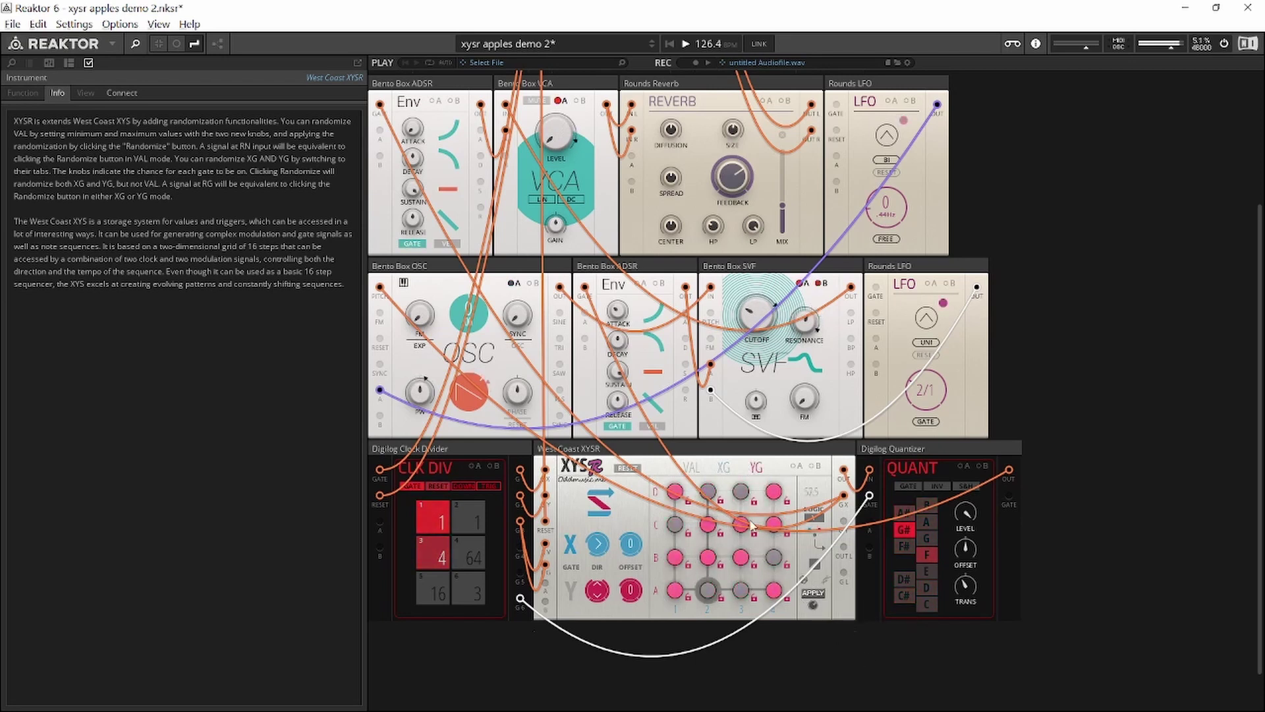